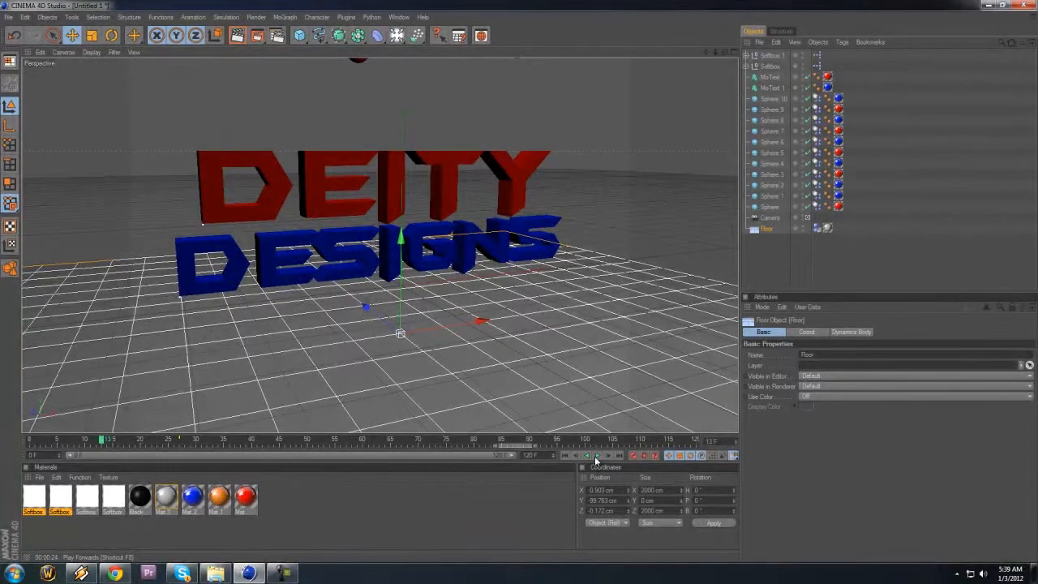
# Step: Create a new empty project and add a MoText object to it
pyautogui.click(595, 455)
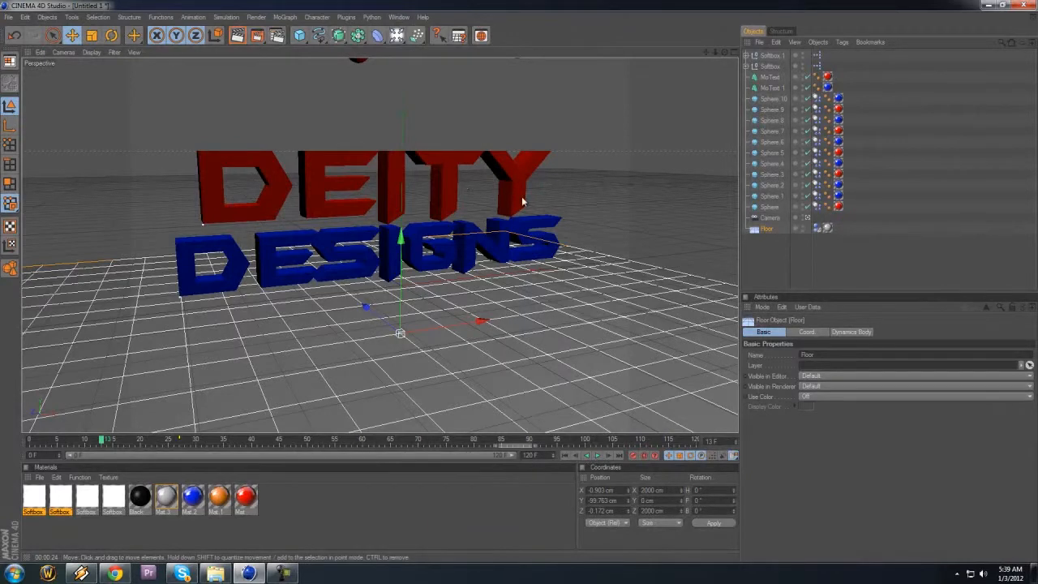
pyautogui.click(9, 17)
pyautogui.click(21, 32)
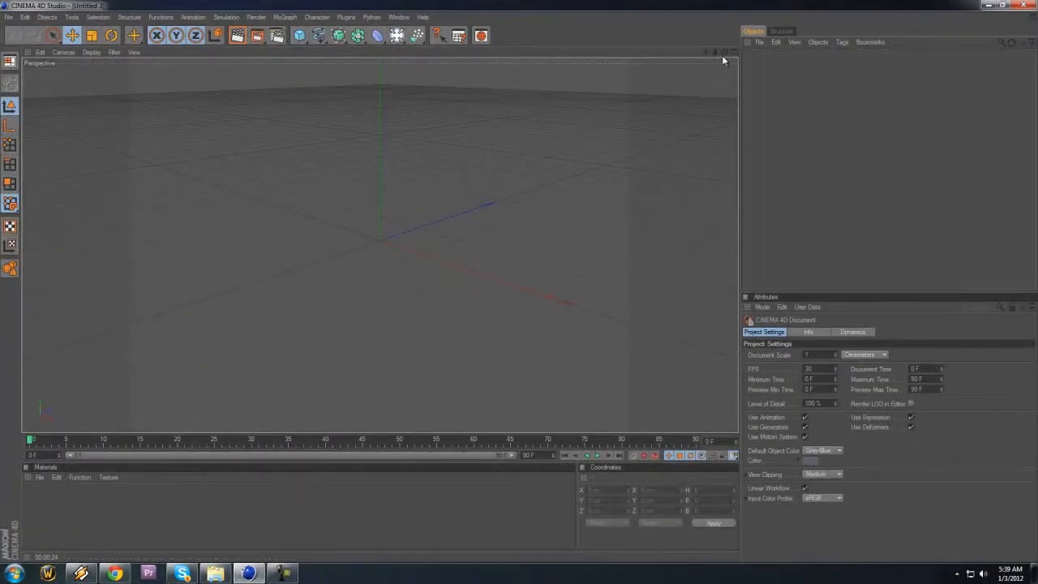
pyautogui.click(285, 17)
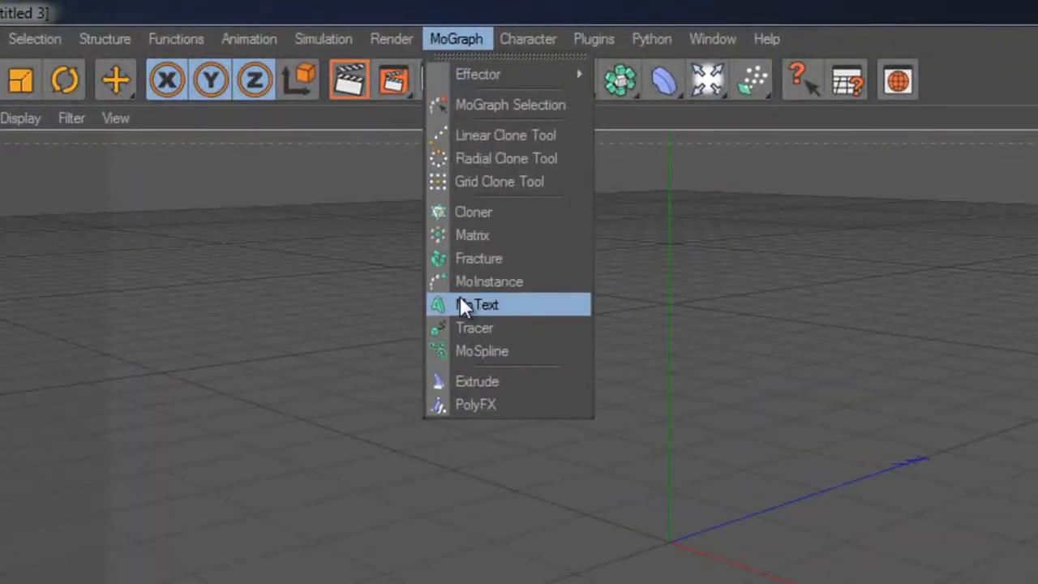
pyautogui.click(470, 305)
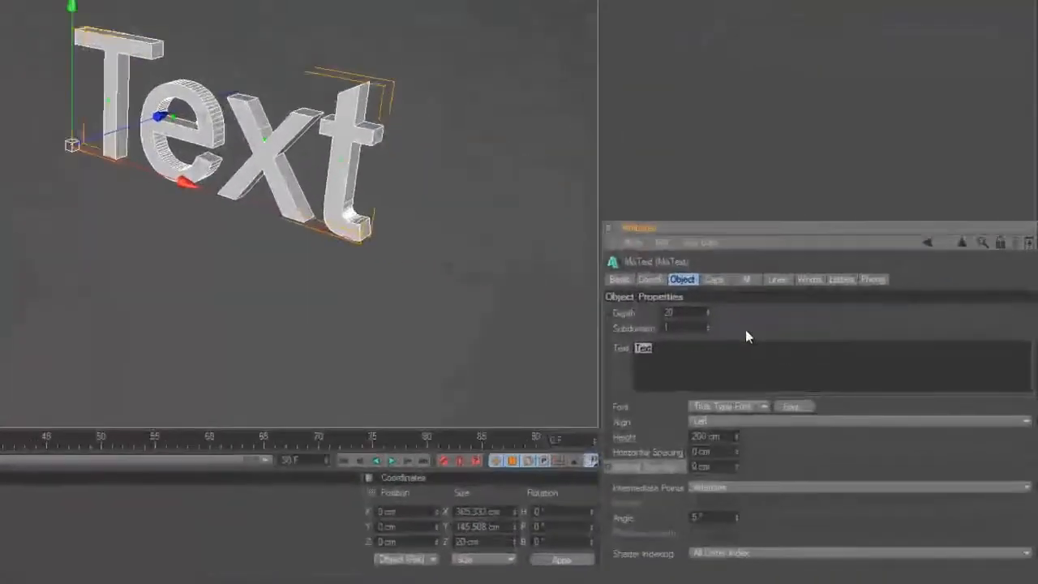
# Step: Replace the MoText object's default text with DEITY
pyautogui.write('ff')
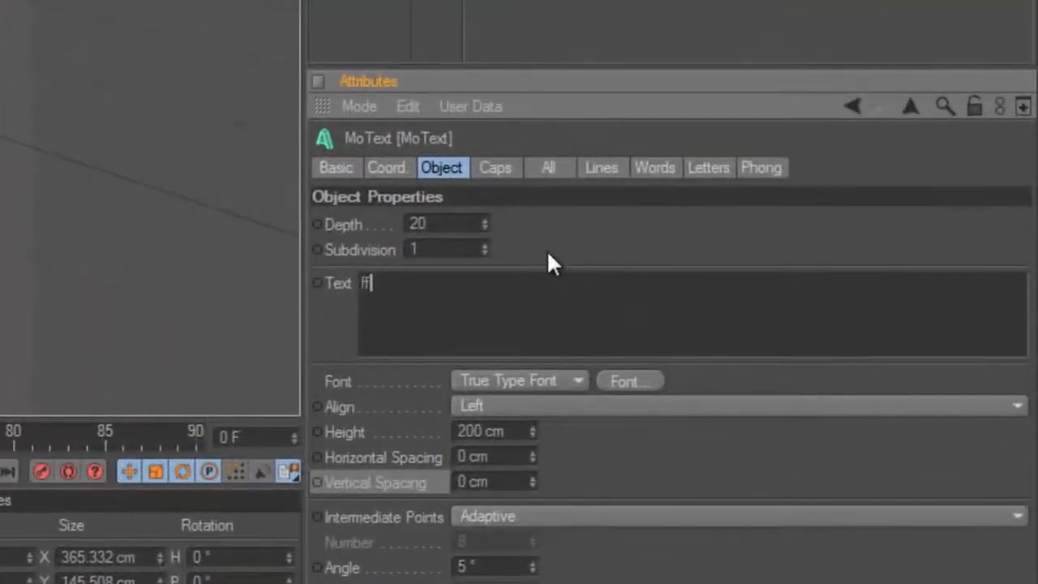
pyautogui.press('BackSpace')
pyautogui.press('BackSpace')
pyautogui.write('DD')
pyautogui.press('BackSpace')
pyautogui.press('BackSpace')
pyautogui.write('DEITY')
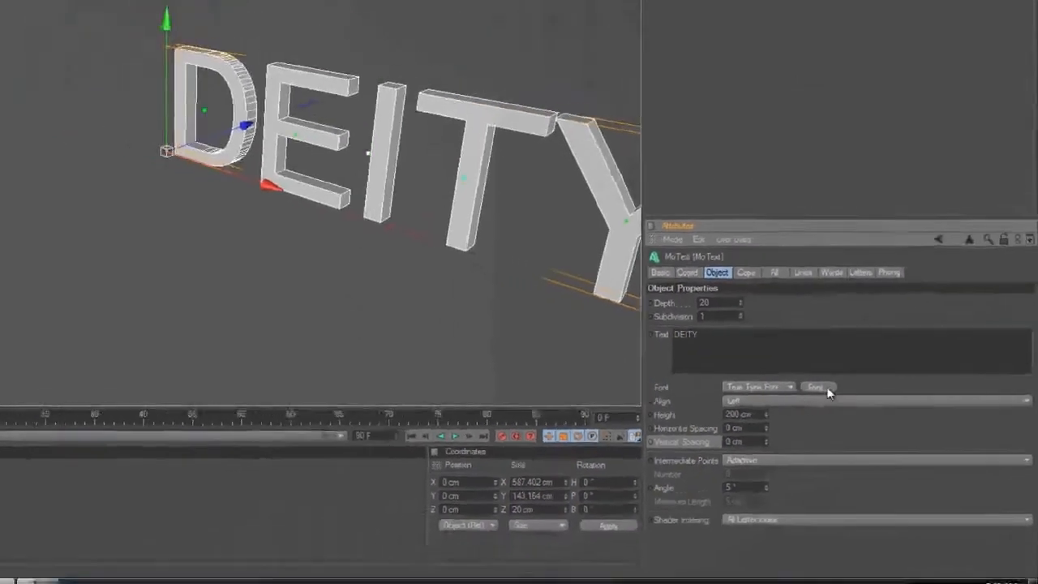
# Step: Change the DEITY text's font to the solid BatmanForever typeface in regular style
pyautogui.click(630, 380)
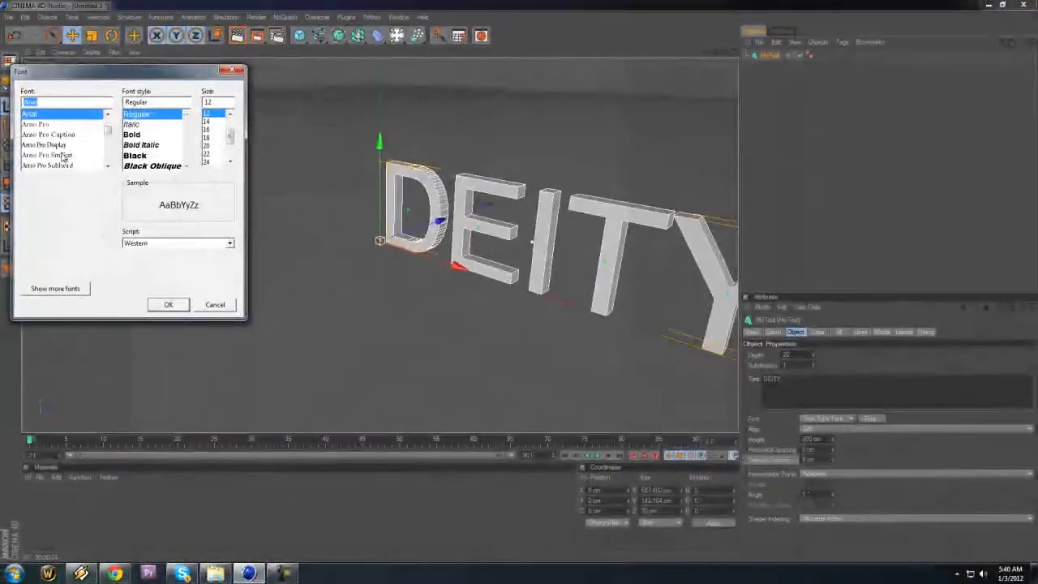
pyautogui.press('BackSpace')
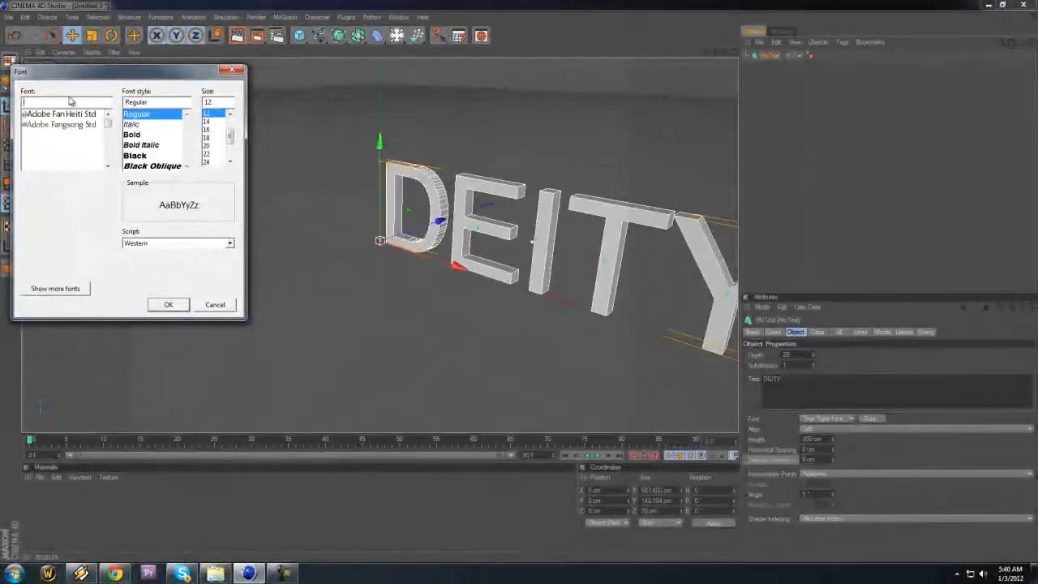
pyautogui.write('BATM')
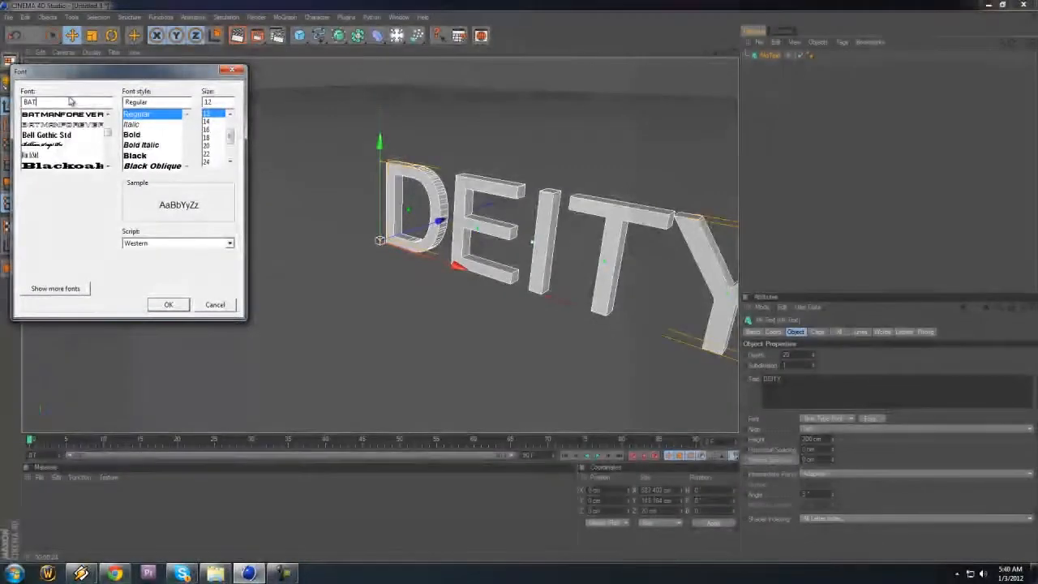
pyautogui.click(81, 116)
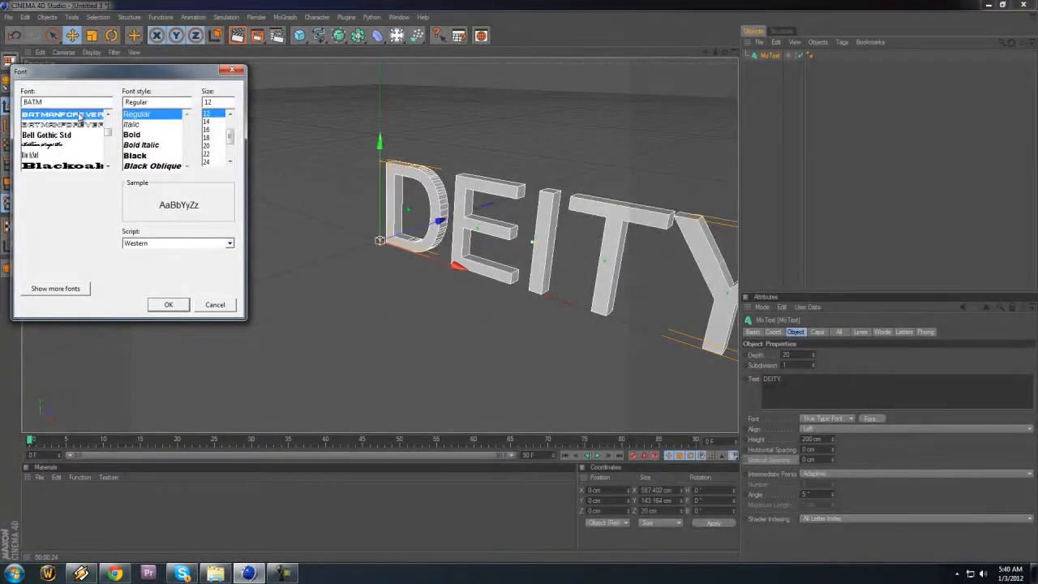
pyautogui.click(175, 305)
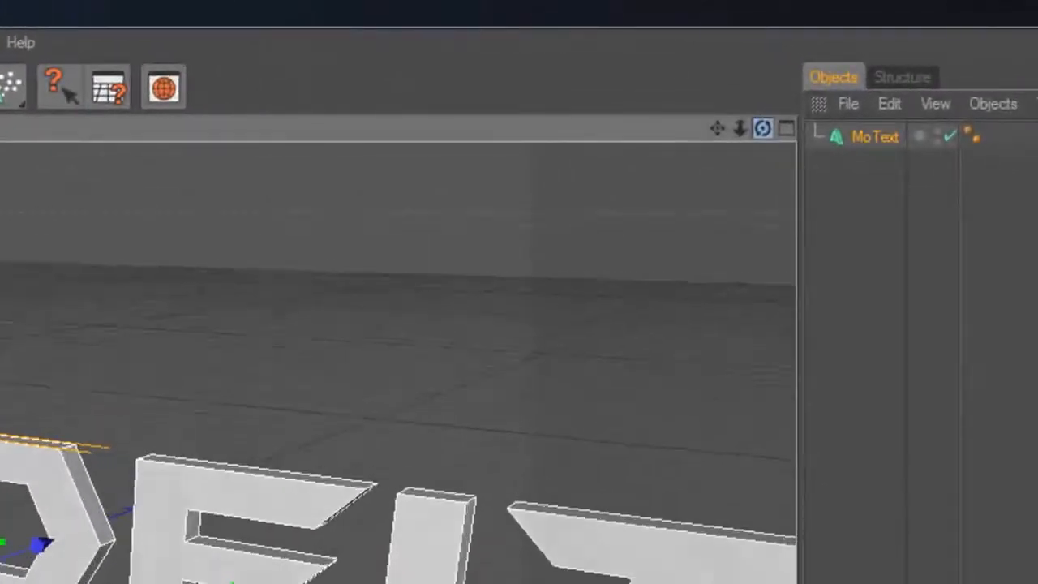
# Step: Move the DEITY text along the X axis to about -314 cm so it is roughly centred on the origin
pyautogui.moveTo(762, 128); pyautogui.dragTo(764, 228)
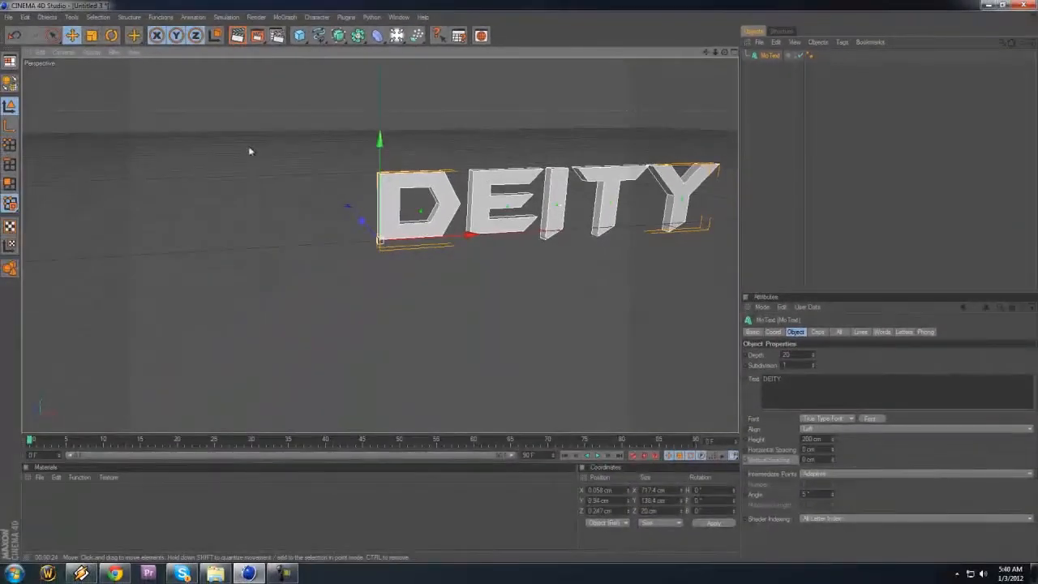
pyautogui.click(73, 39)
pyautogui.moveTo(474, 235); pyautogui.dragTo(279, 245)
pyautogui.moveTo(528, 286); pyautogui.dragTo(545, 285)
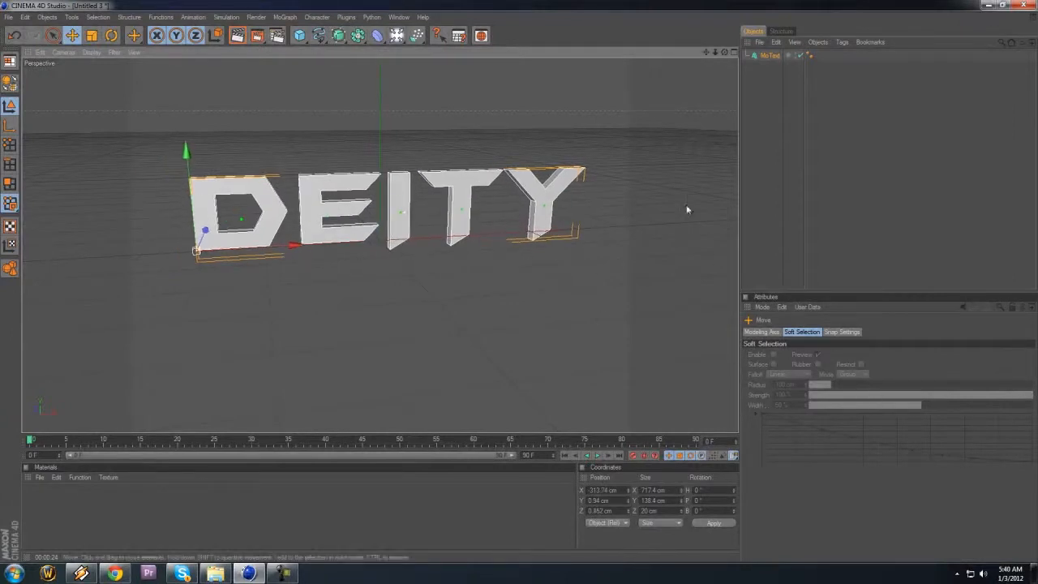
# Step: Set the DEITY text's extrusion depth to 41 and deselect the object
pyautogui.click(759, 55)
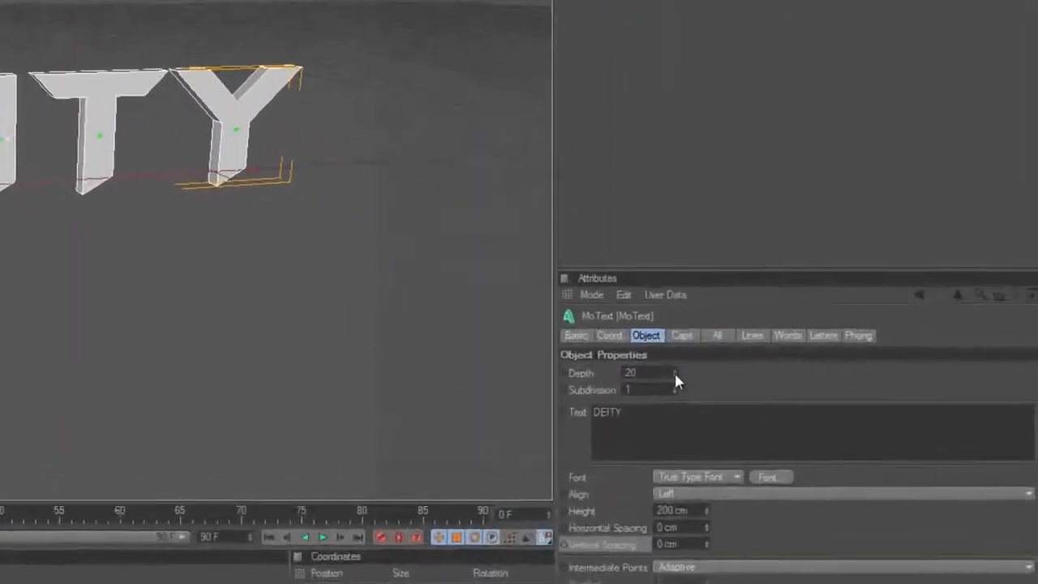
pyautogui.moveTo(670, 401); pyautogui.dragTo(670, 405)
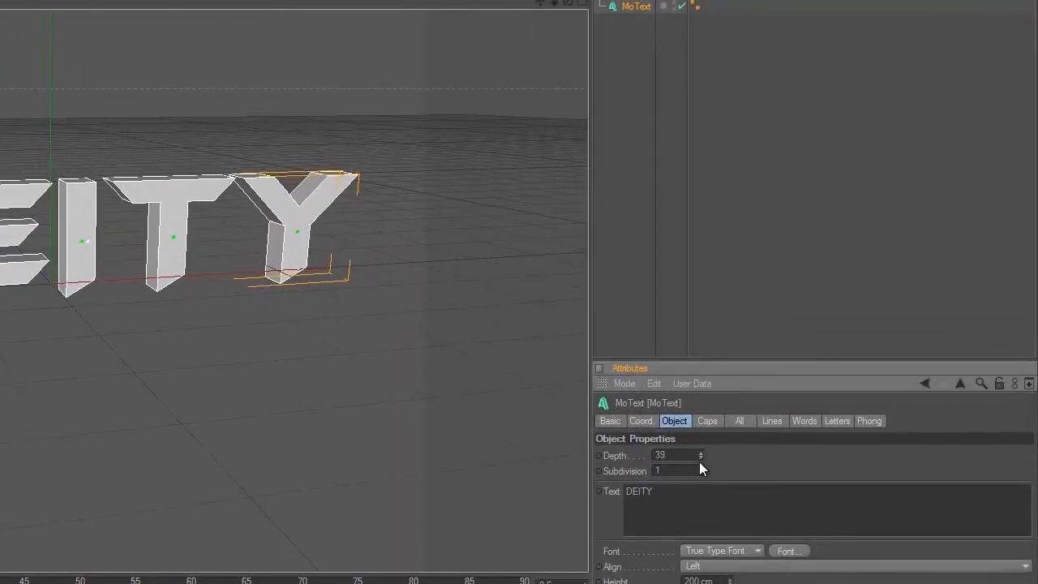
pyautogui.moveTo(699, 461); pyautogui.dragTo(700, 455)
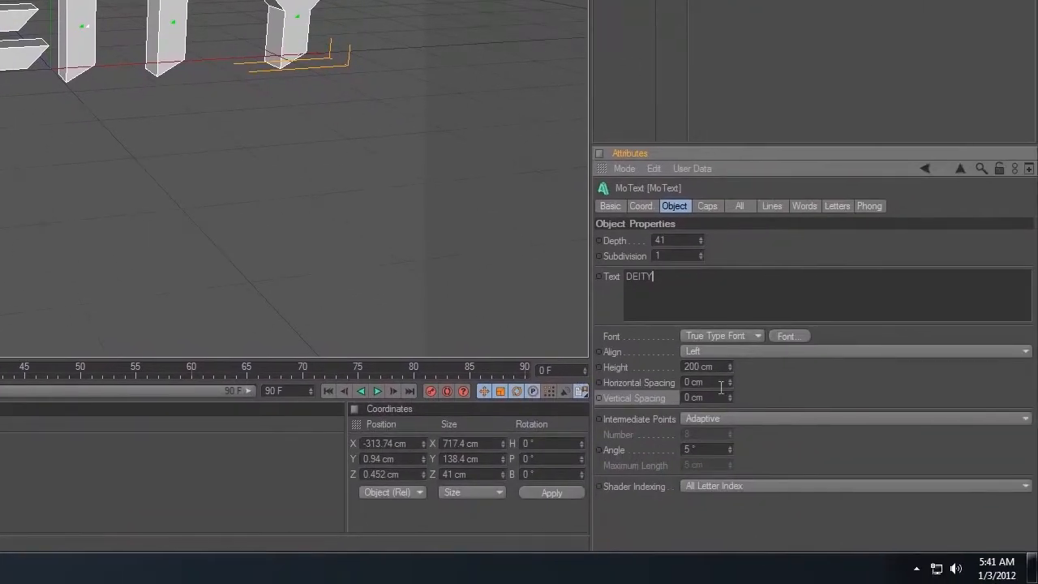
pyautogui.click(689, 4)
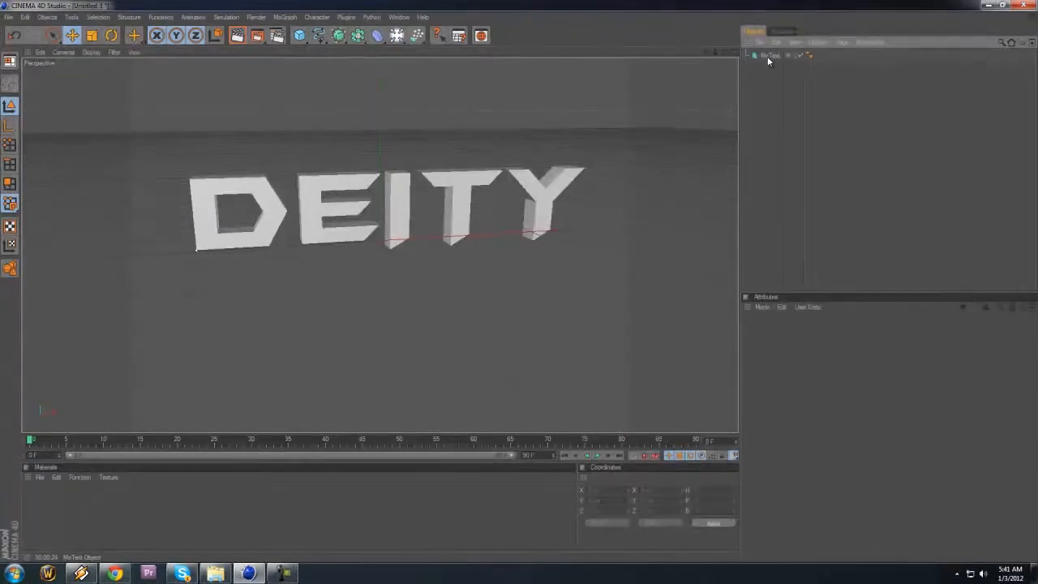
# Step: Duplicate the DEITY MoText object and change the copy's text to DESIGNS
pyautogui.click(767, 56)
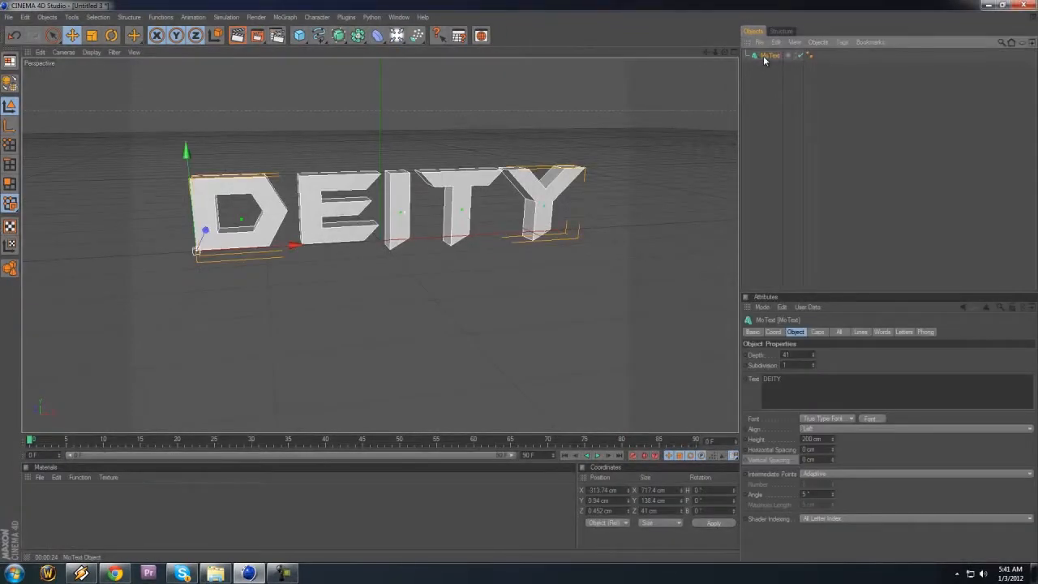
pyautogui.keyDown('ctrl'); pyautogui.moveTo(763, 57); pyautogui.dragTo(760, 80); pyautogui.keyUp('ctrl')
pyautogui.click(774, 96)
pyautogui.click(772, 68)
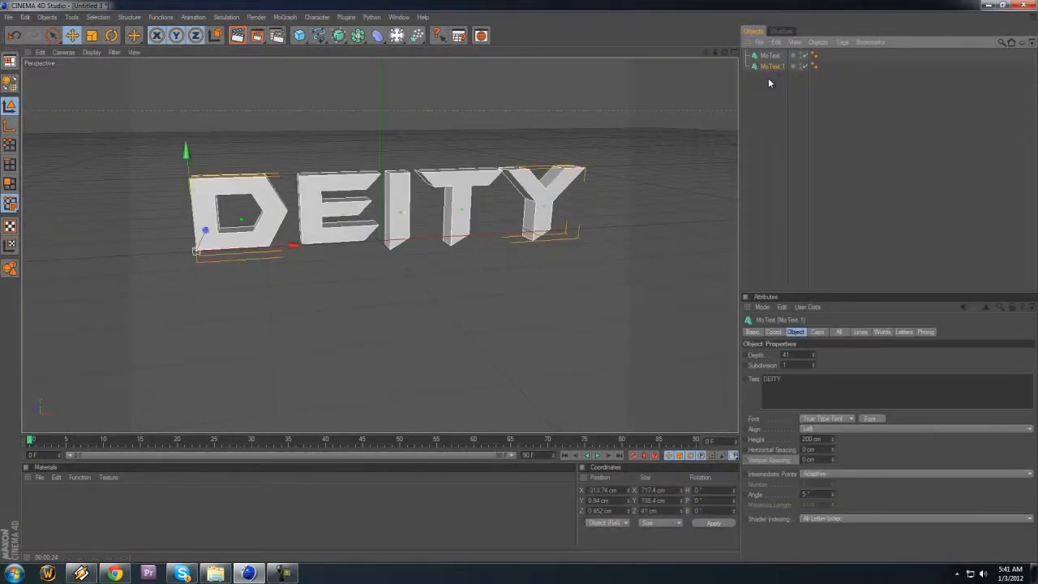
pyautogui.doubleClick(831, 385)
pyautogui.write('DEI')
pyautogui.write('IGNS')
pyautogui.click(866, 354)
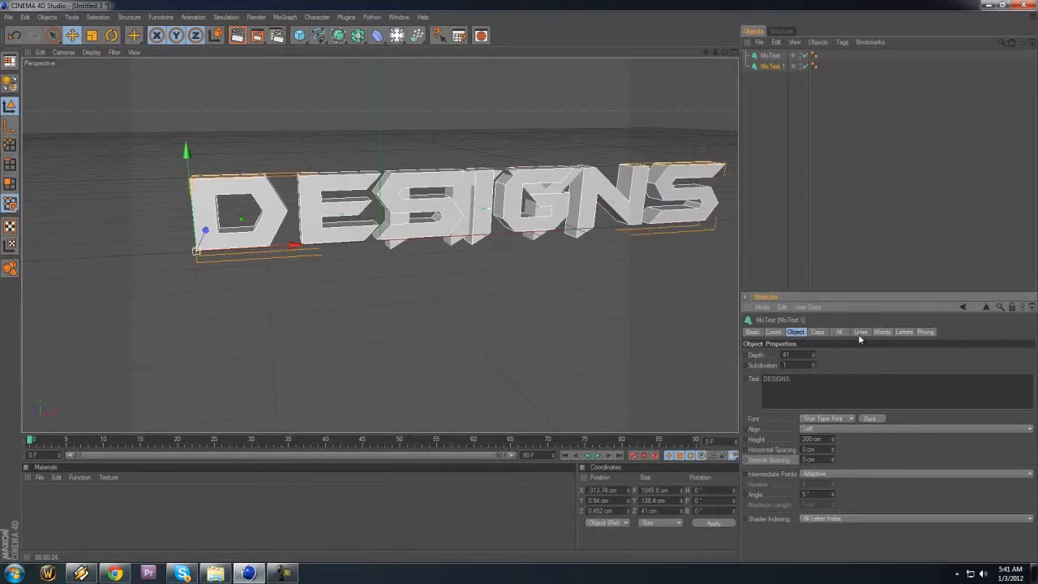
# Step: Raise both text objects to about Y 115 cm, and reposition DESIGNS beneath DEITY at about X -479 cm, Y -25 cm
pyautogui.keyDown('ctrl'); pyautogui.click(770, 55); pyautogui.keyUp('ctrl')
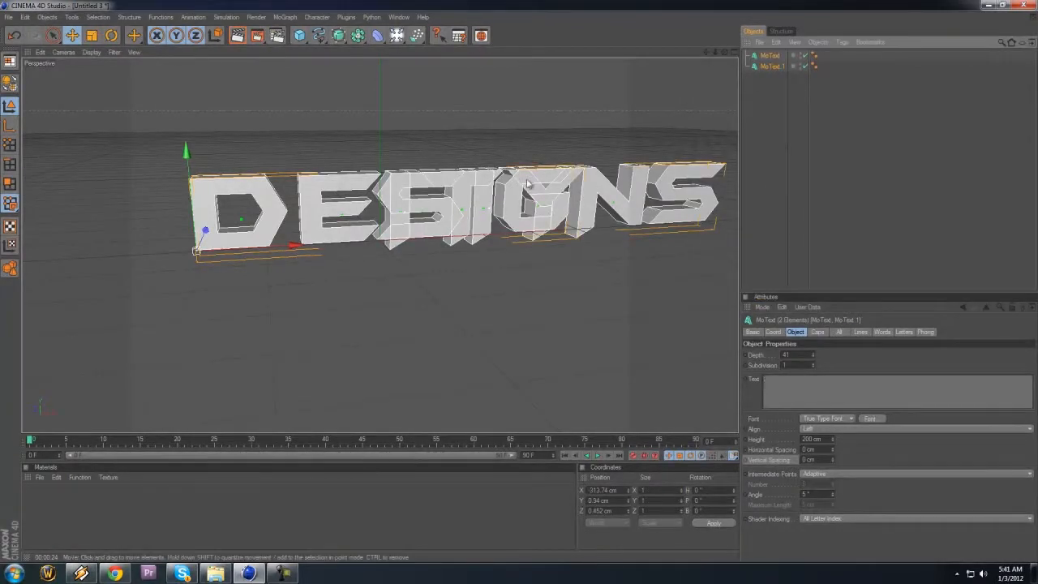
pyautogui.moveTo(191, 180); pyautogui.dragTo(183, 109)
pyautogui.click(771, 66)
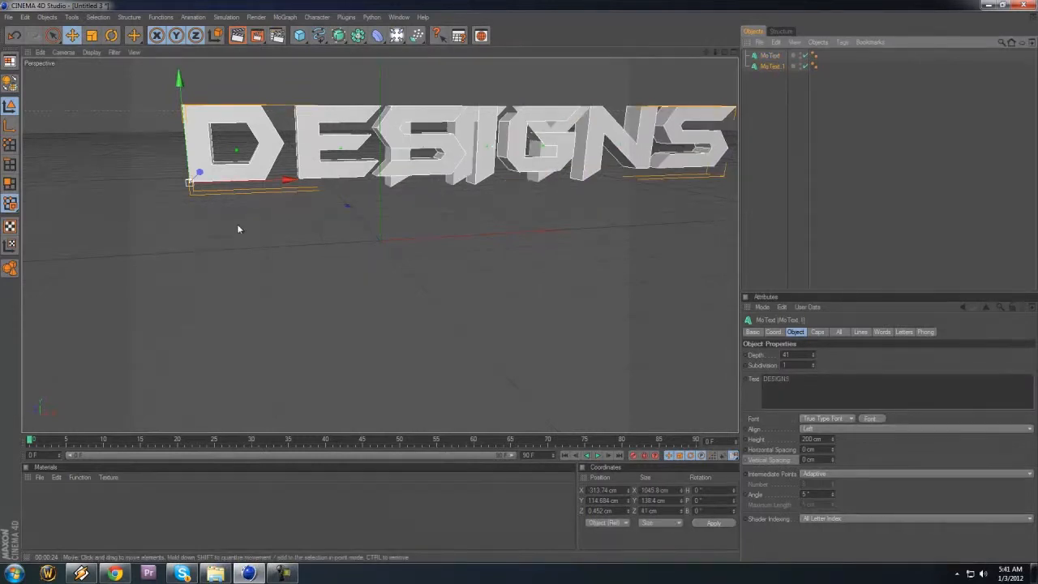
pyautogui.moveTo(179, 81); pyautogui.dragTo(520, 287)
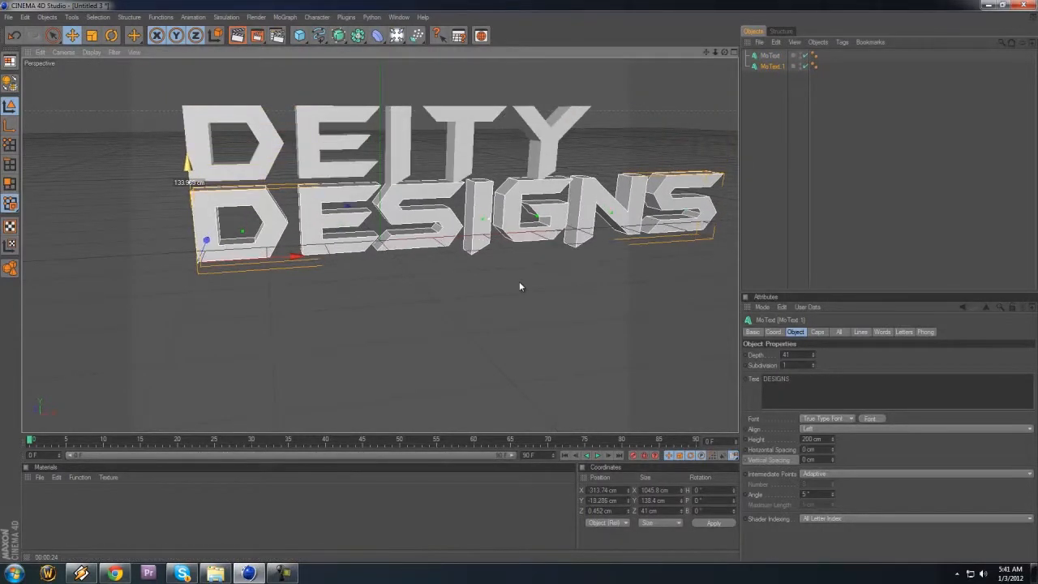
pyautogui.moveTo(293, 266); pyautogui.dragTo(520, 283)
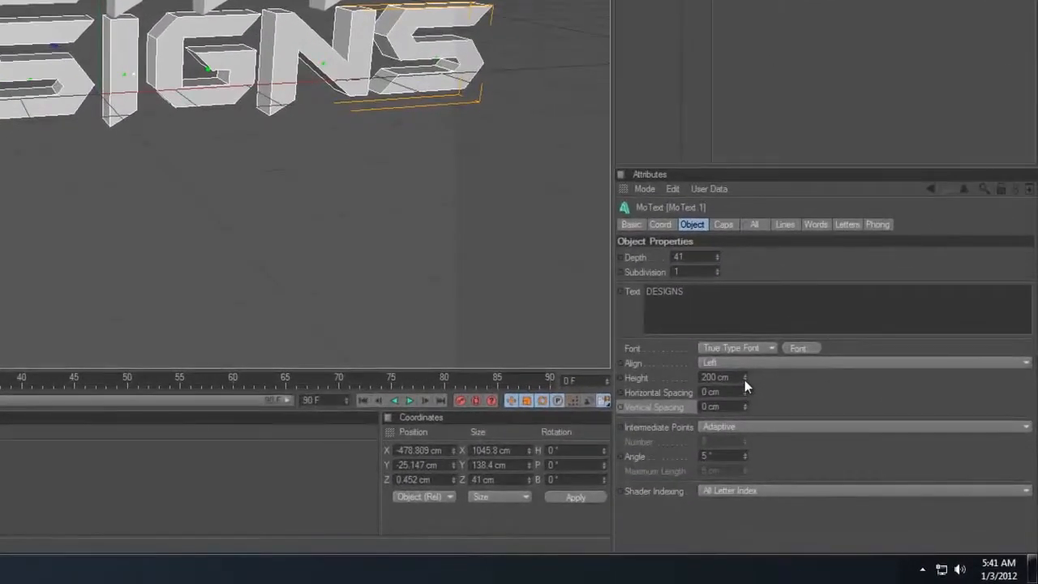
# Step: Reduce the DESIGNS text height to 168 cm and recentre it under DEITY at about X -396 cm, Y -12 cm
pyautogui.click(832, 442)
pyautogui.moveTo(744, 382); pyautogui.dragTo(745, 381)
pyautogui.moveTo(230, 330); pyautogui.dragTo(721, 351)
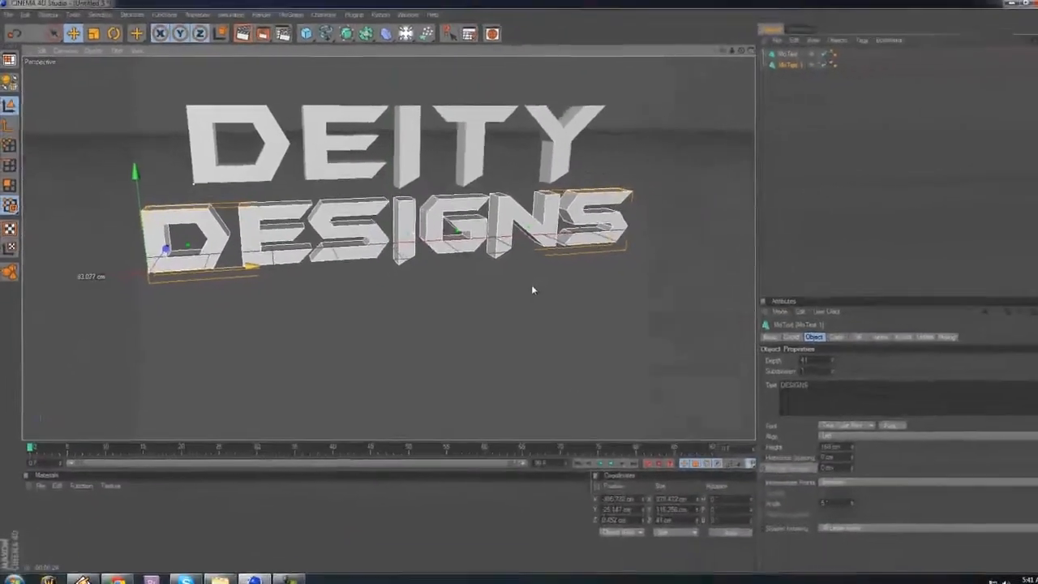
pyautogui.moveTo(531, 286); pyautogui.dragTo(531, 285)
pyautogui.moveTo(139, 216); pyautogui.dragTo(519, 279)
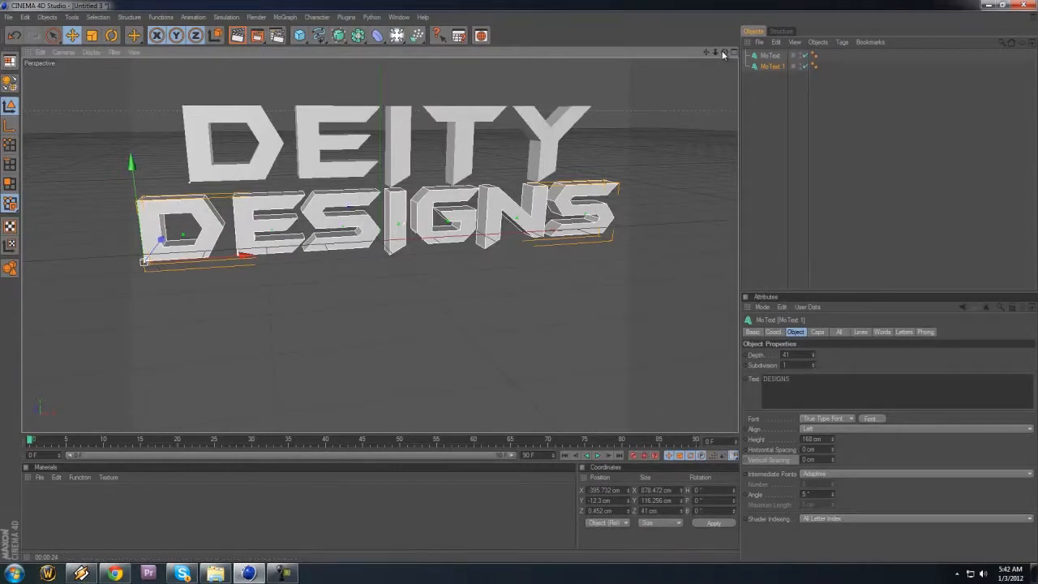
pyautogui.scroll(4, 527, 282)
pyautogui.keyDown('alt'); pyautogui.moveTo(522, 281); pyautogui.dragTo(521, 281); pyautogui.keyUp('alt')
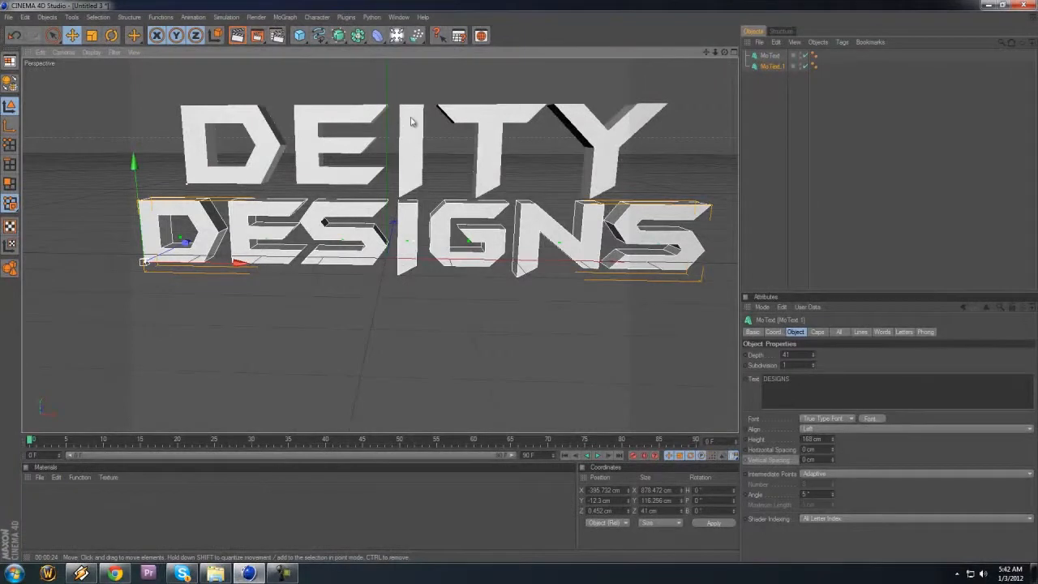
pyautogui.click(501, 150)
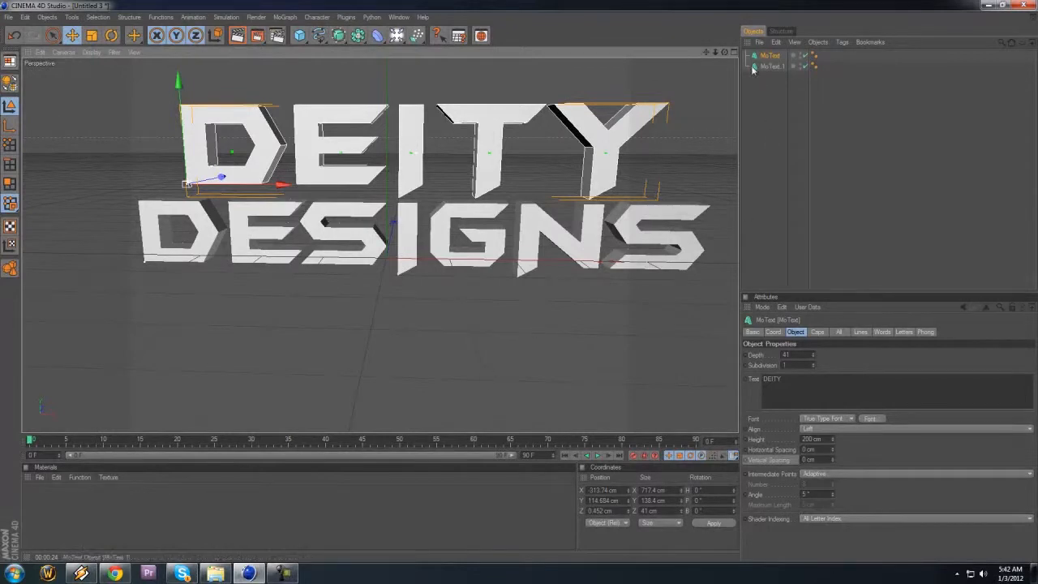
pyautogui.moveTo(519, 283)
pyautogui.keyDown('alt'); pyautogui.mouseDown()
pyautogui.moveTo(511, 283)
pyautogui.moveTo(519, 282)
pyautogui.mouseUp(); pyautogui.keyUp('alt')
pyautogui.click(623, 296)
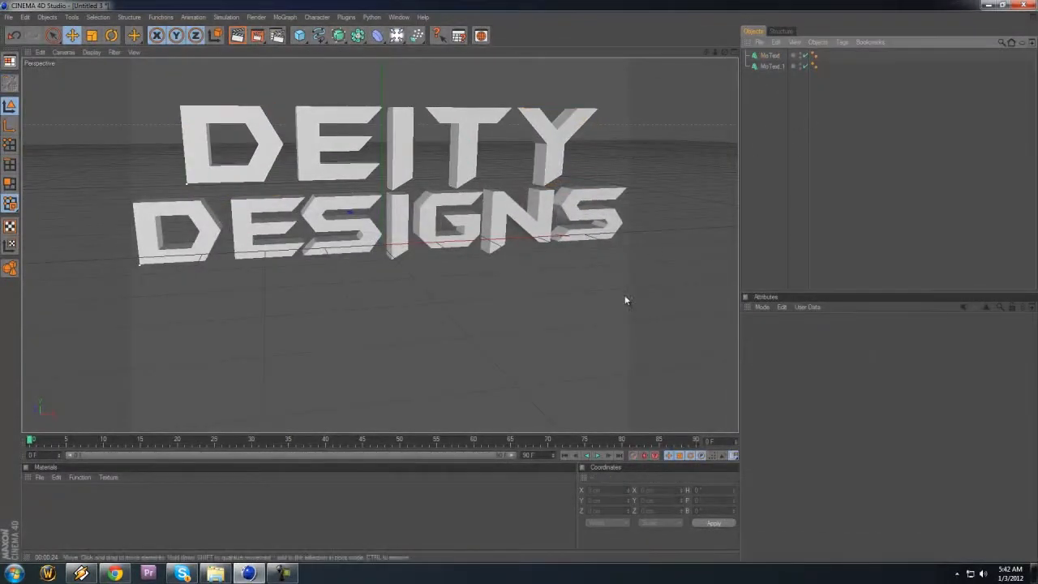
# Step: Create a new material and turn off its specular channel
pyautogui.doubleClick(97, 523)
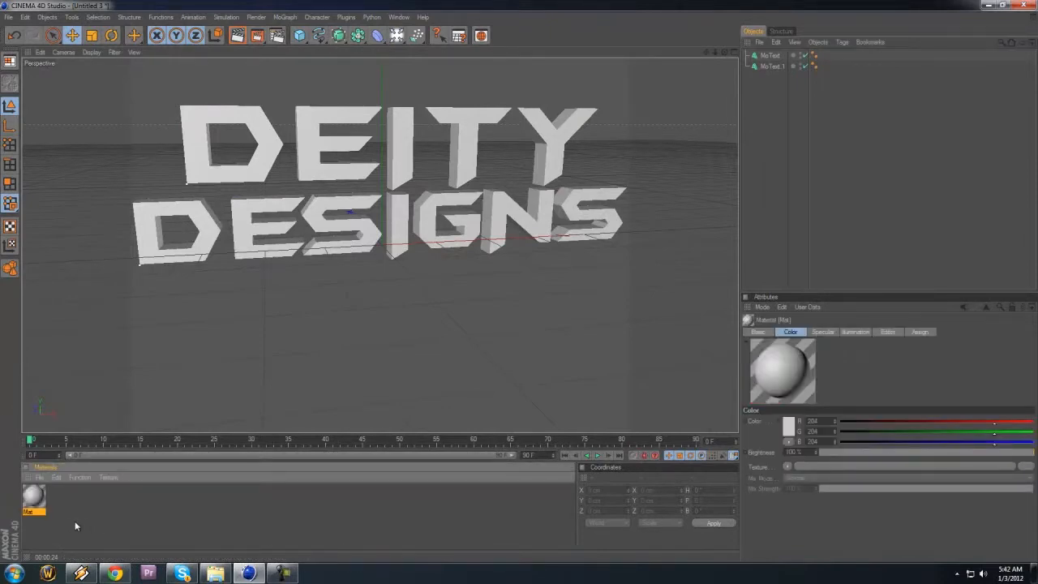
pyautogui.doubleClick(33, 498)
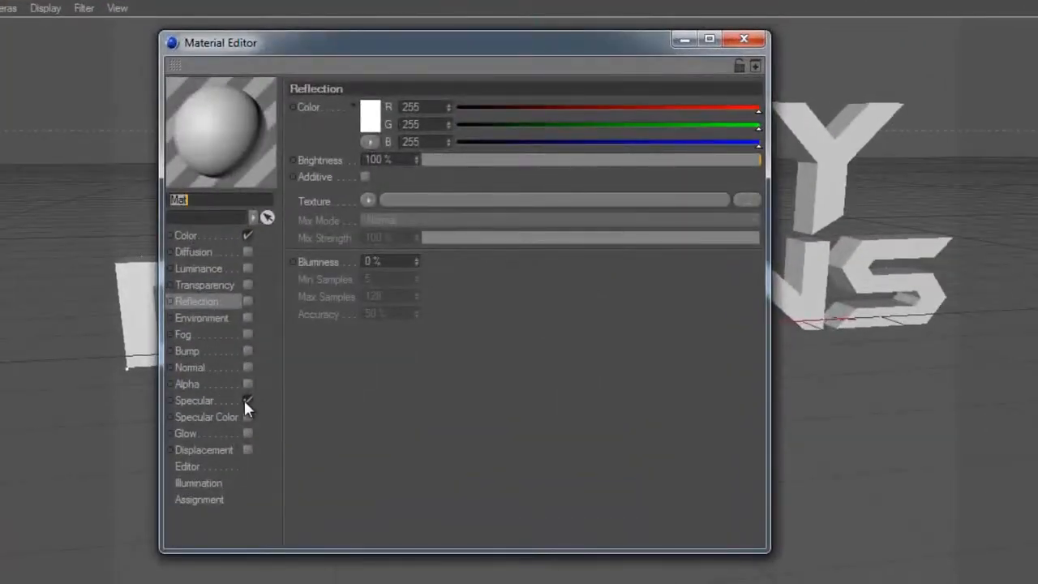
pyautogui.click(246, 399)
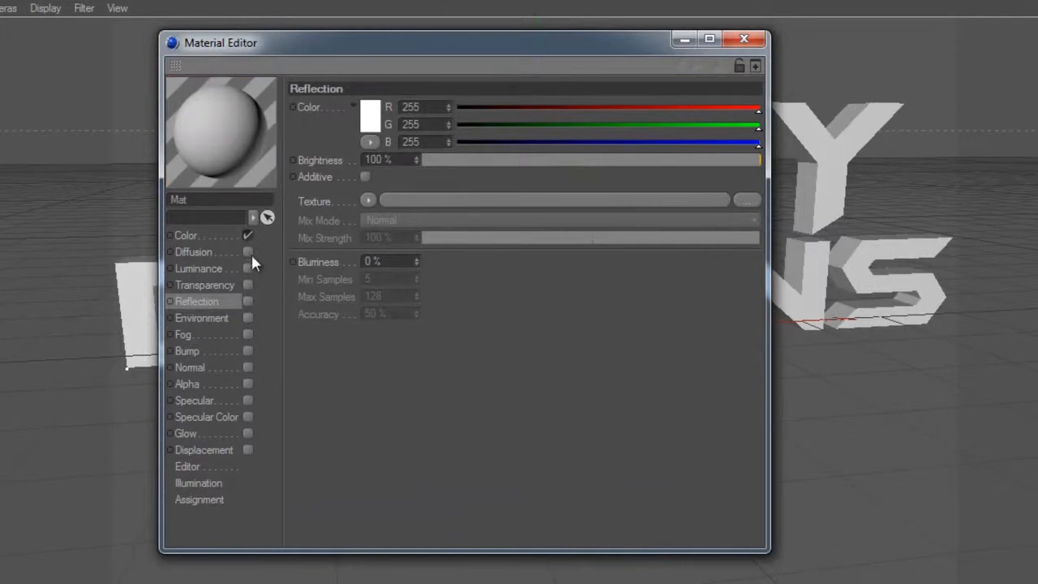
# Step: Set the new material's color to pure red (R 255, G 0, B 0)
pyautogui.click(209, 236)
pyautogui.click(364, 118)
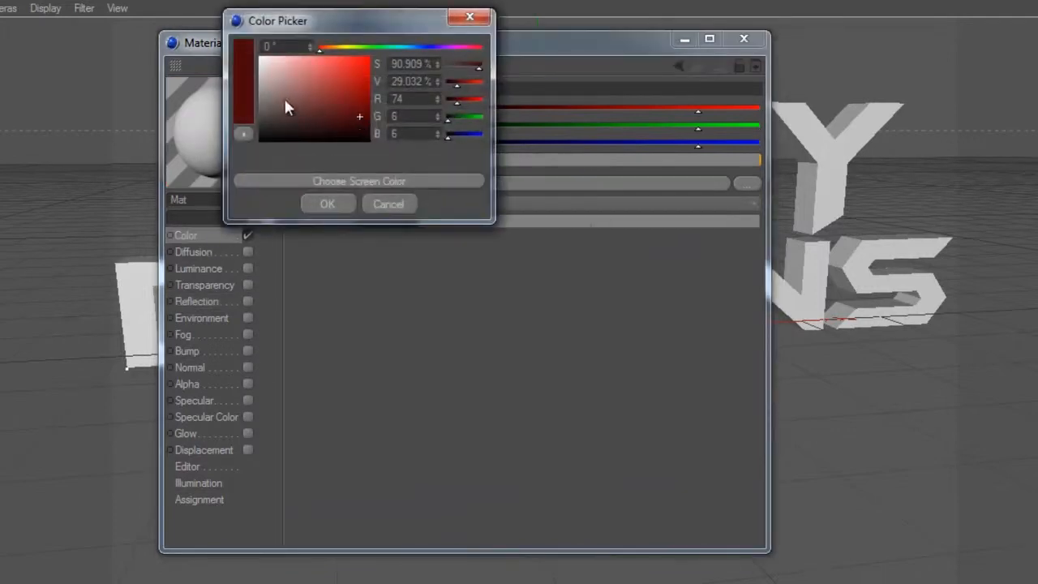
pyautogui.moveTo(287, 106); pyautogui.dragTo(366, 76)
pyautogui.click(346, 219)
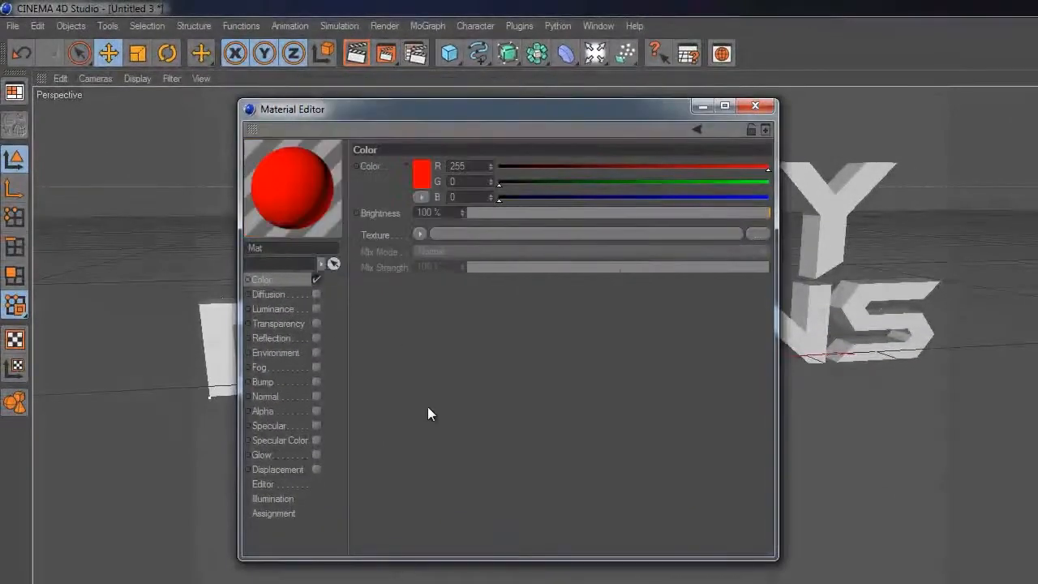
# Step: Enable the red material's reflection channel with a Fresnel texture and apply the material to the DEITY text object
pyautogui.click(276, 338)
pyautogui.click(315, 339)
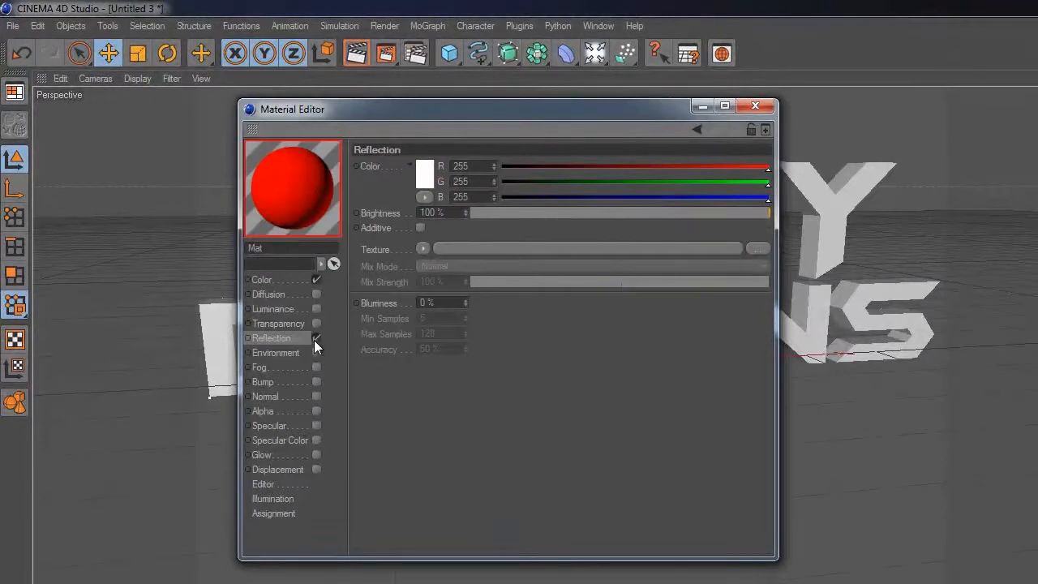
pyautogui.click(423, 248)
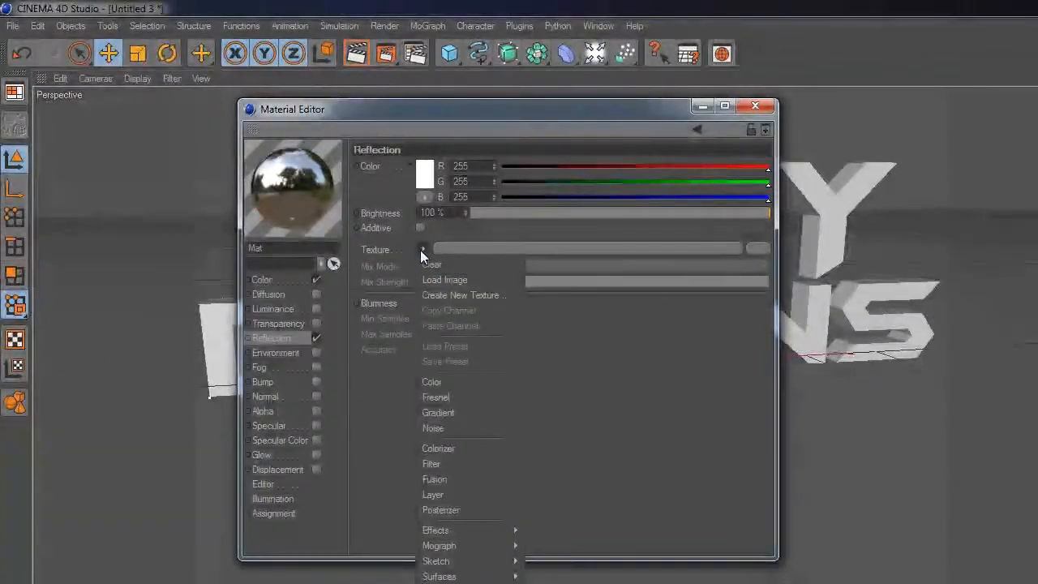
pyautogui.click(446, 395)
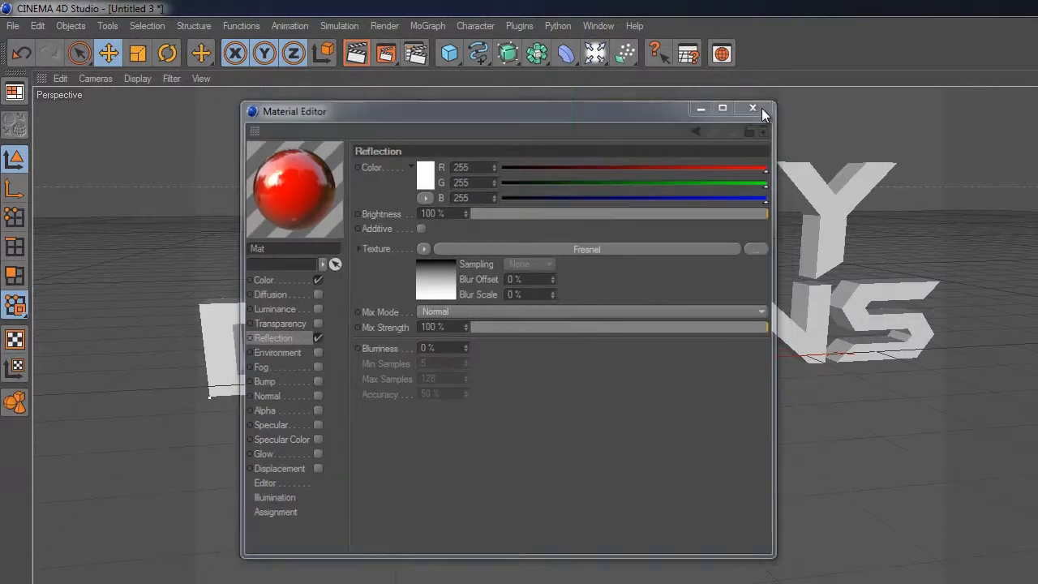
pyautogui.click(755, 106)
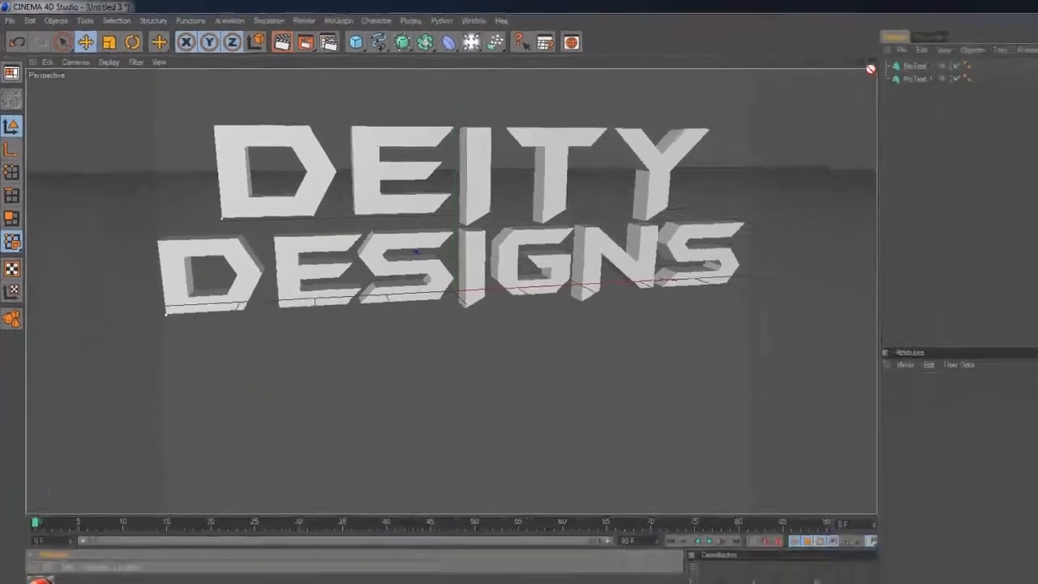
pyautogui.moveTo(34, 497); pyautogui.dragTo(770, 58)
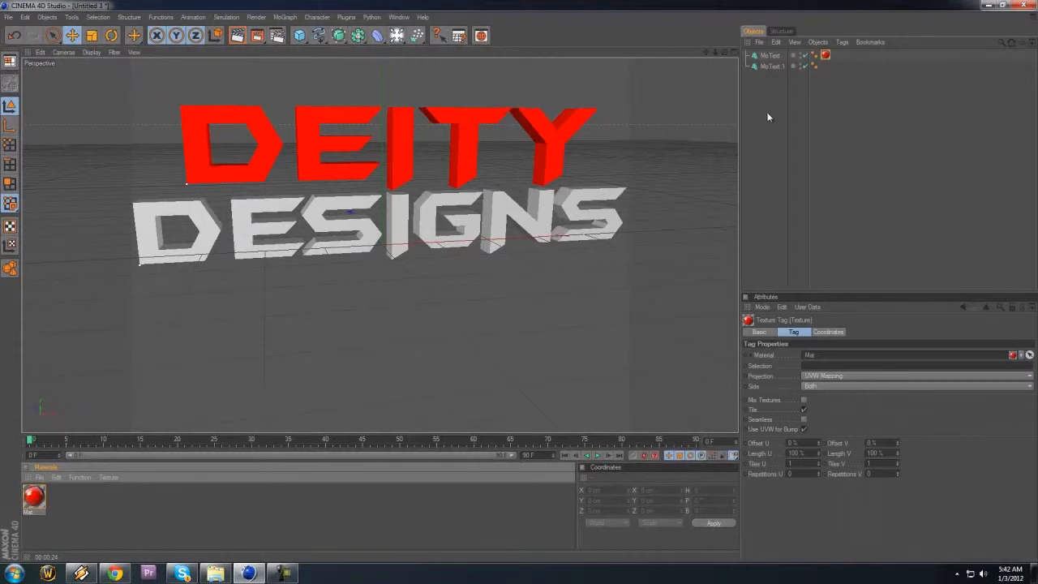
# Step: Duplicate the red reflective material
pyautogui.click(89, 509)
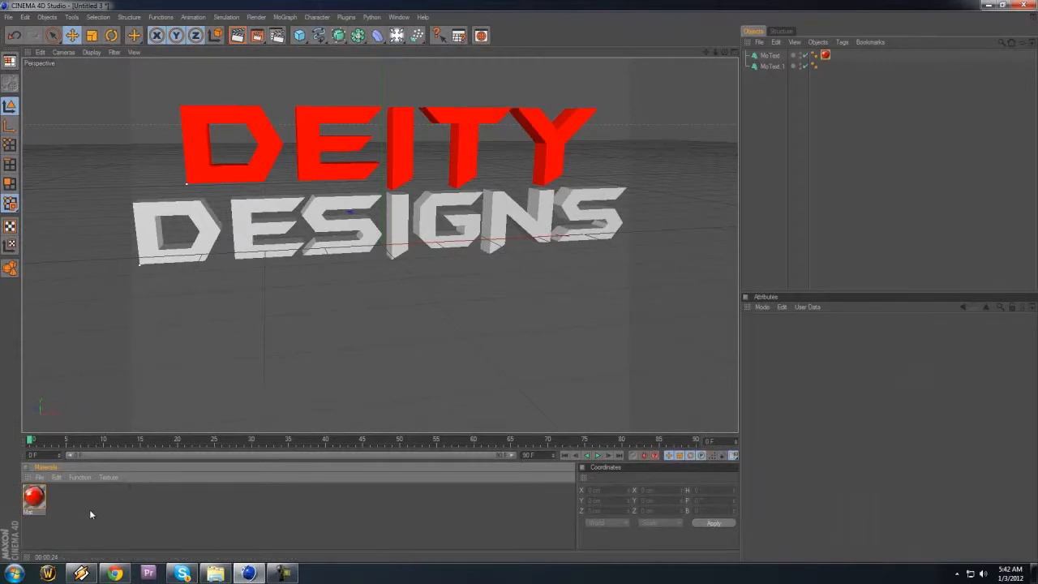
pyautogui.click(35, 497)
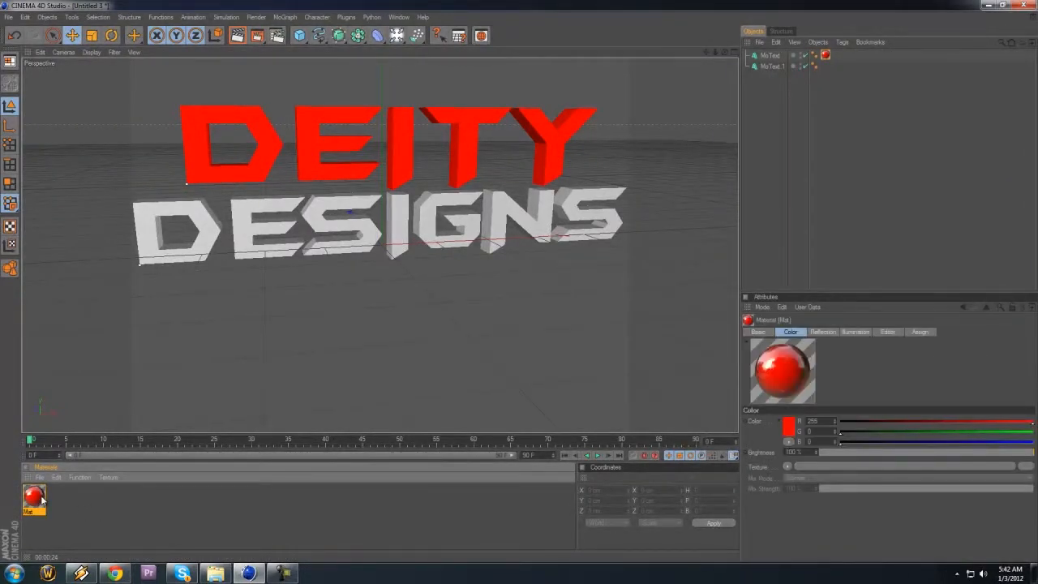
pyautogui.keyDown('ctrl'); pyautogui.moveTo(40, 499); pyautogui.dragTo(68, 502); pyautogui.keyUp('ctrl')
pyautogui.click(89, 509)
# Step: Set the duplicated material's color to blue (R 0, G 12, B 255)
pyautogui.doubleClick(26, 501)
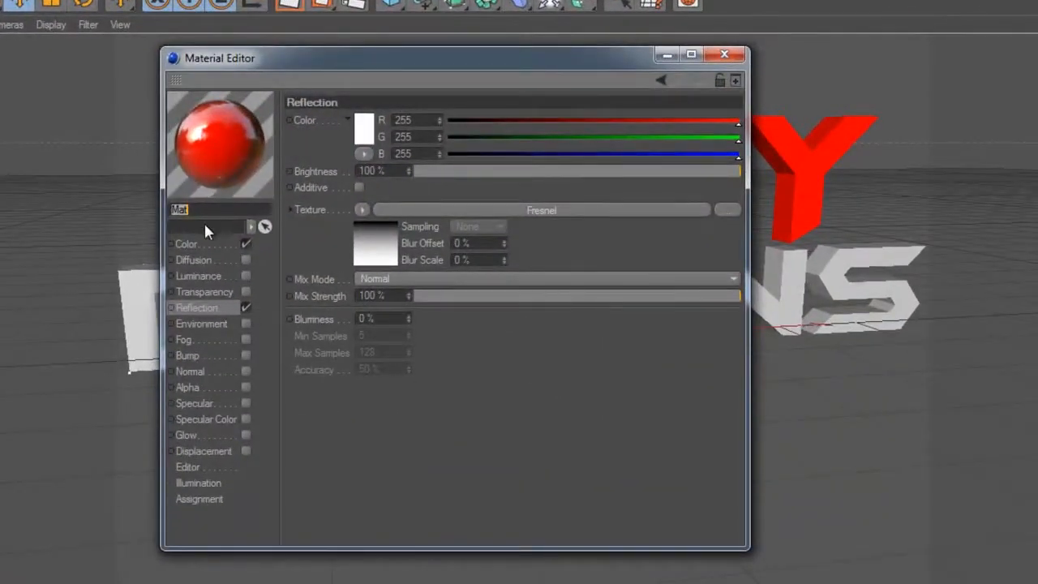
pyautogui.click(187, 244)
pyautogui.click(368, 122)
pyautogui.moveTo(420, 56); pyautogui.dragTo(433, 56)
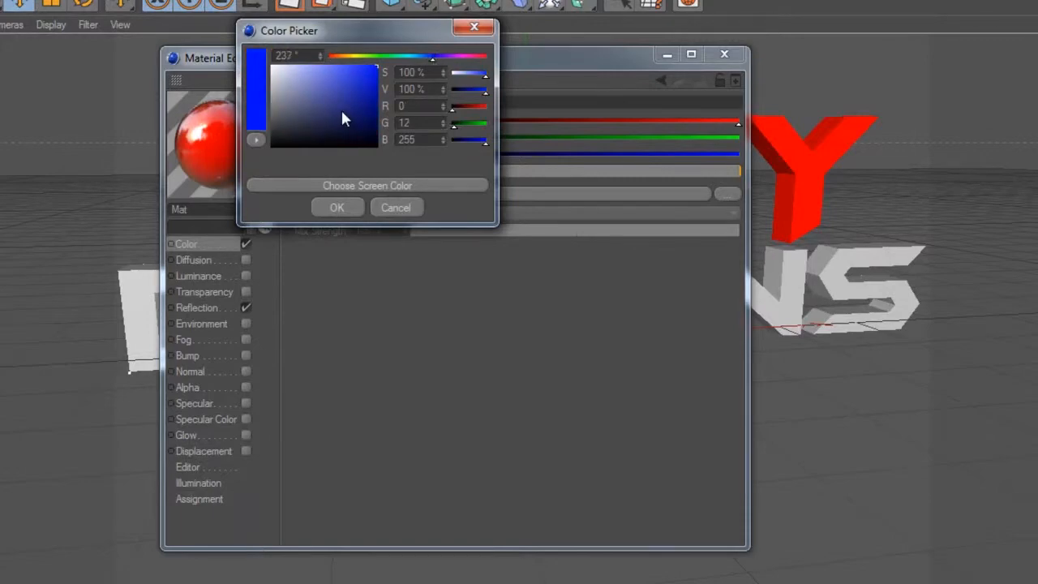
pyautogui.click(336, 206)
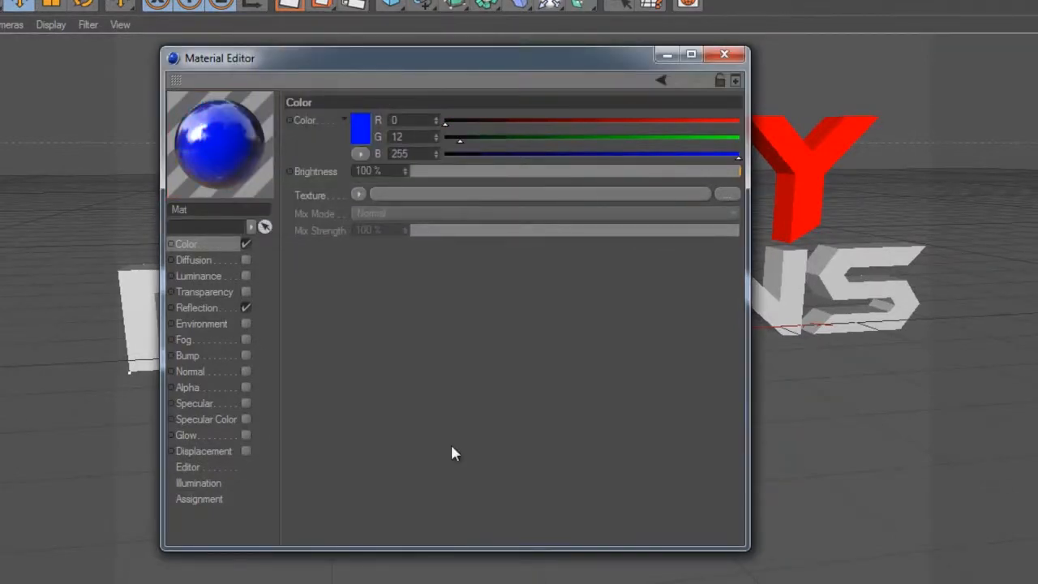
# Step: Close the blue material's settings and apply the material to the DESIGNS text object
pyautogui.click(721, 59)
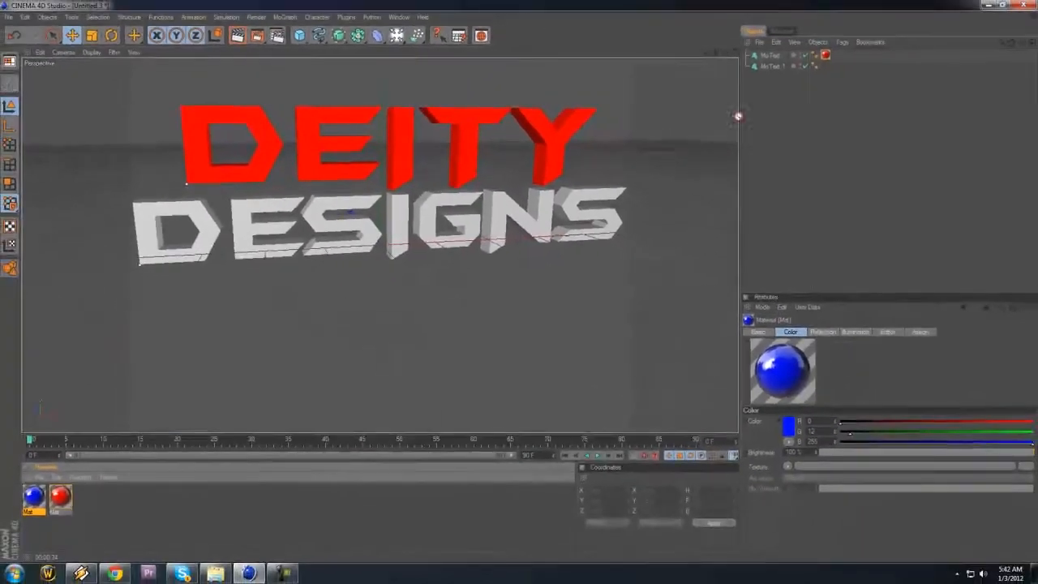
pyautogui.moveTo(738, 116); pyautogui.dragTo(774, 67)
pyautogui.click(767, 152)
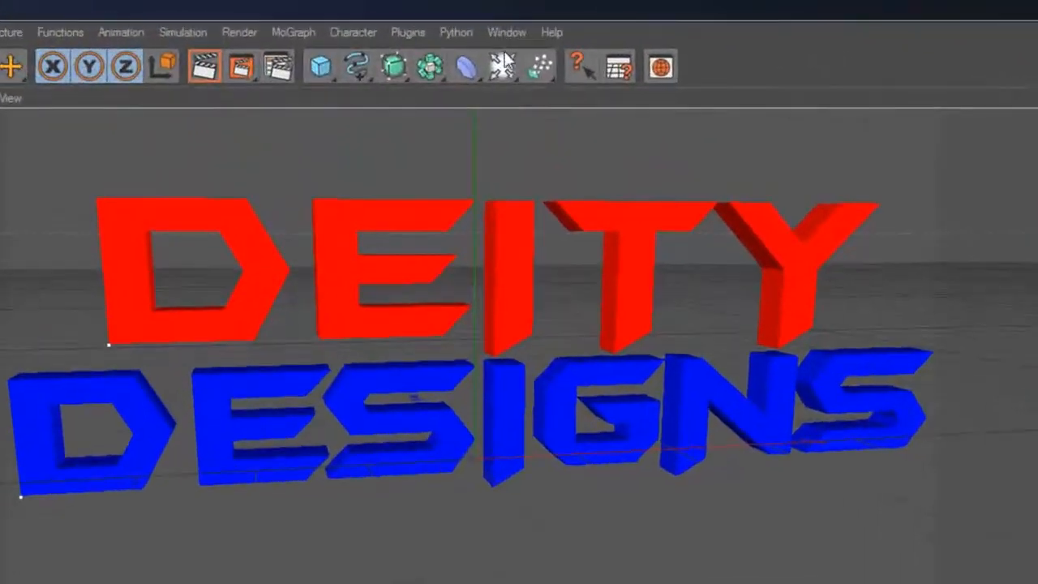
# Step: Add a Floor object to the scene and select it
pyautogui.click(462, 54)
pyautogui.click(635, 196)
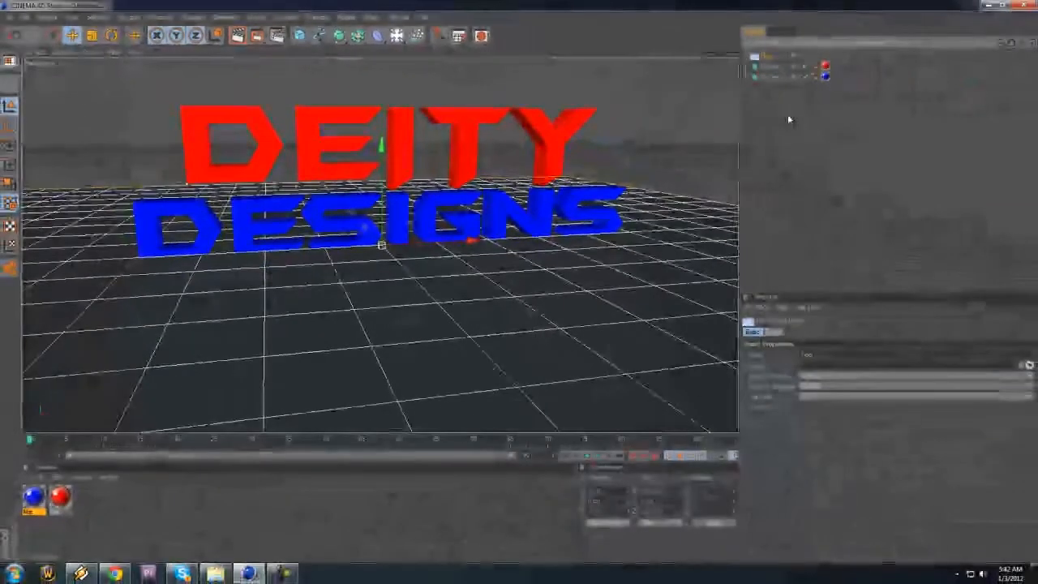
pyautogui.click(967, 135)
pyautogui.click(765, 56)
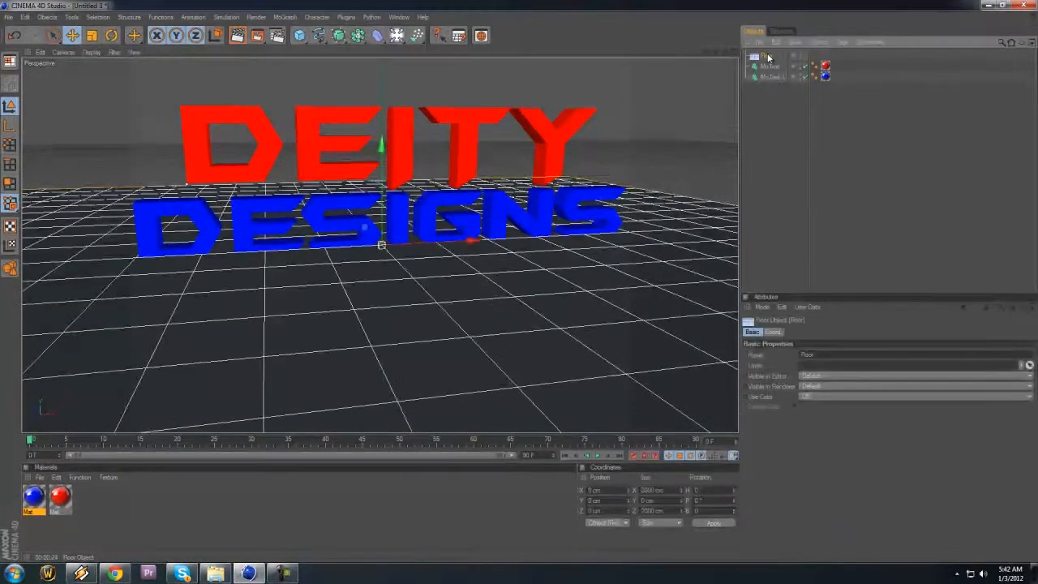
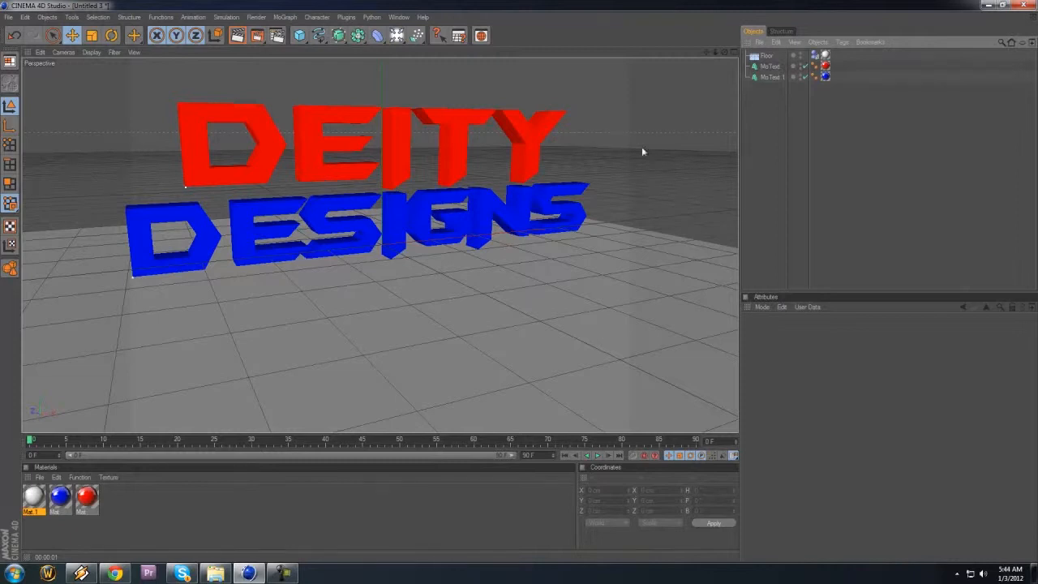
# Step: Add an omni light and move it in front of the text to about Y 149 cm, Z -413 cm
pyautogui.click(397, 35)
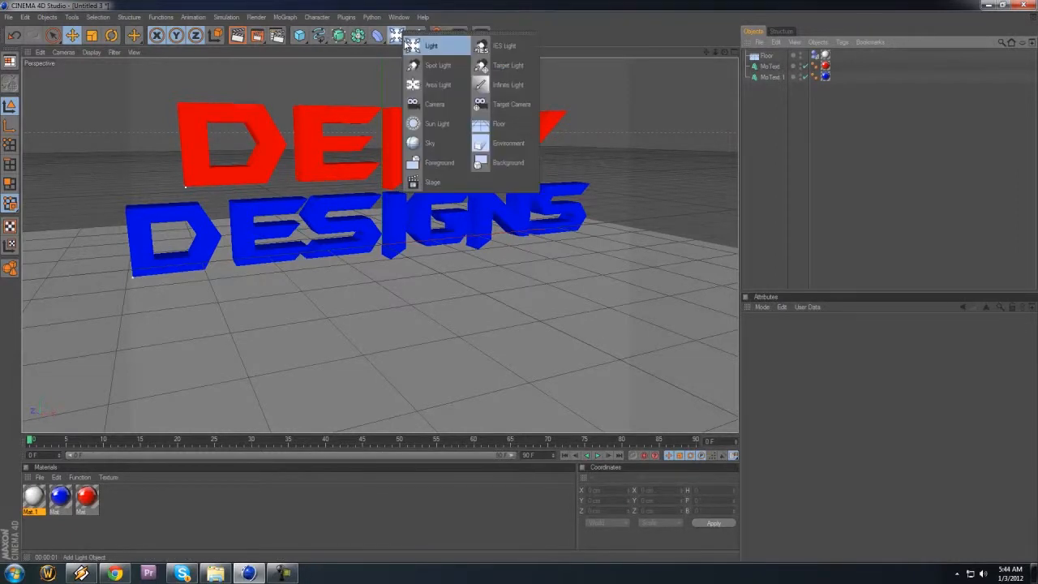
pyautogui.click(397, 37)
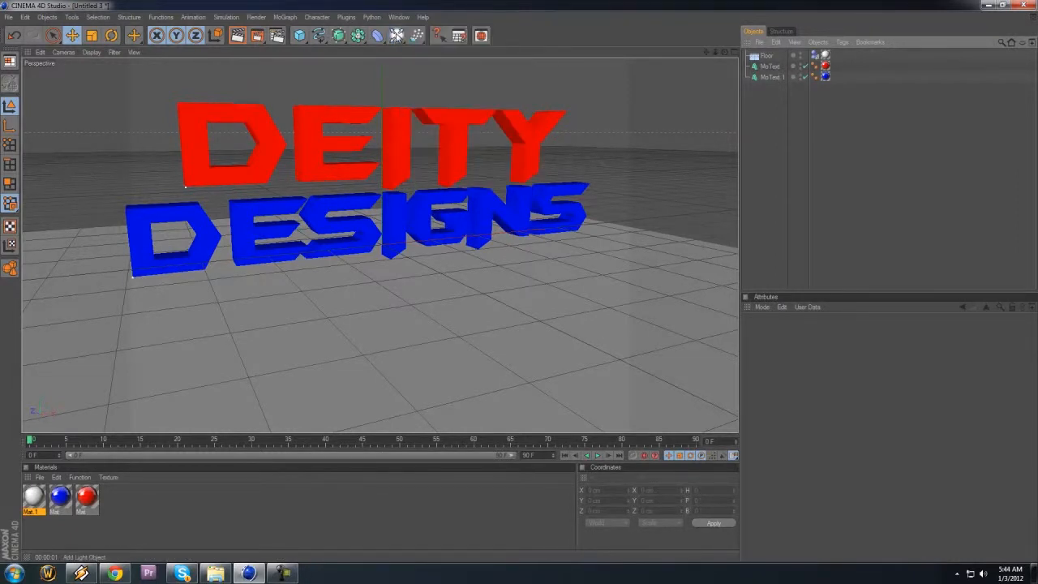
pyautogui.click(396, 36)
pyautogui.click(417, 43)
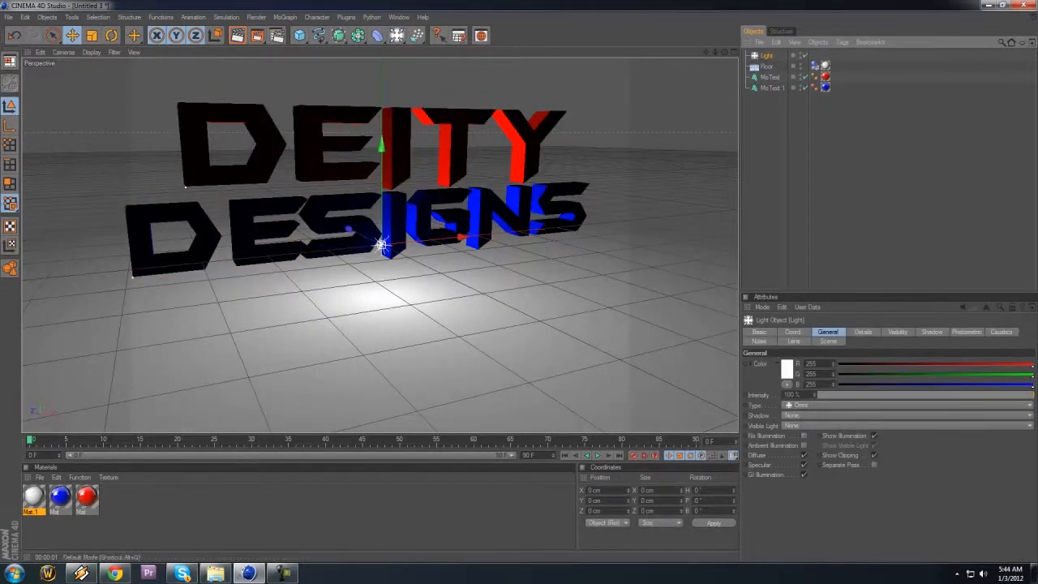
pyautogui.moveTo(364, 232); pyautogui.dragTo(519, 282)
pyautogui.moveTo(561, 249); pyautogui.dragTo(519, 283)
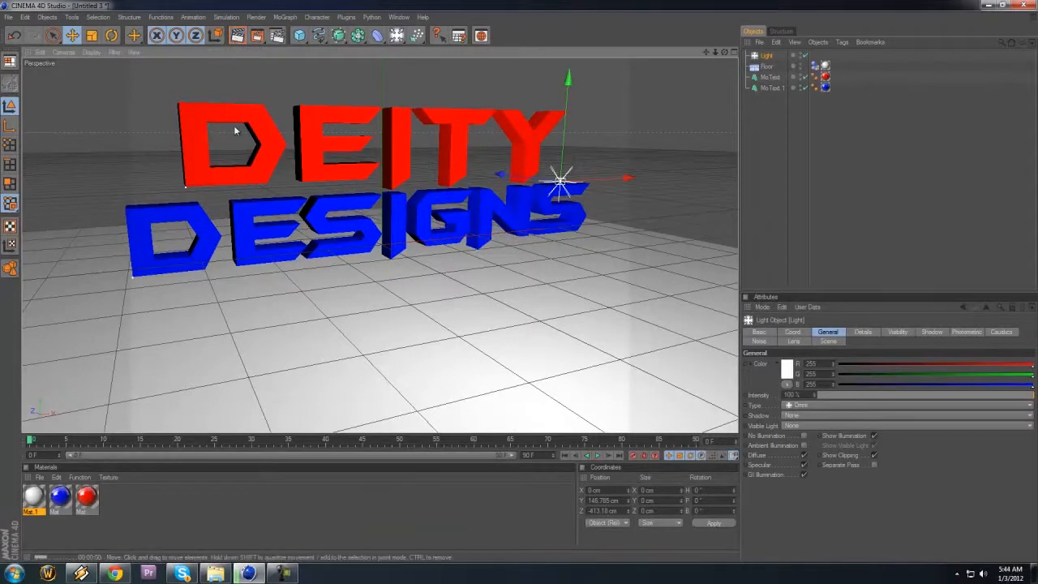
# Step: Render a preview of the lit scene in the viewport and deselect the light
pyautogui.hotkey('ctrl', 'r')
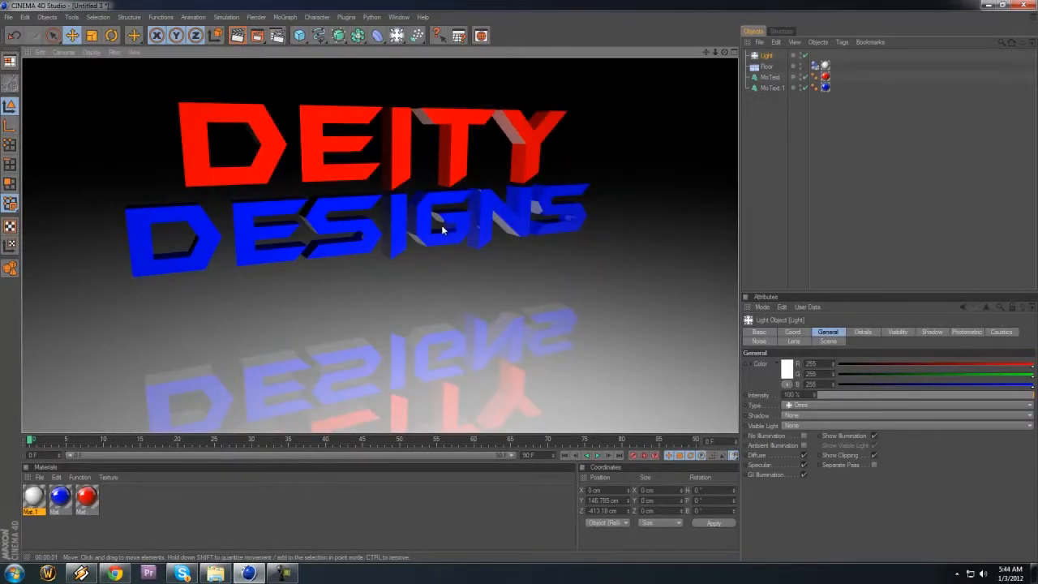
pyautogui.click(521, 285)
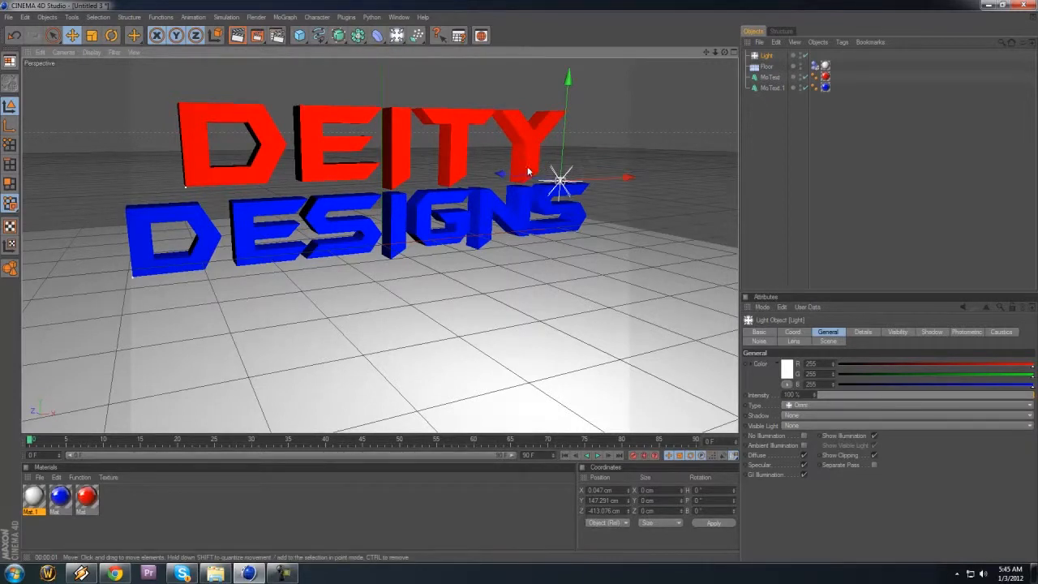
pyautogui.click(773, 119)
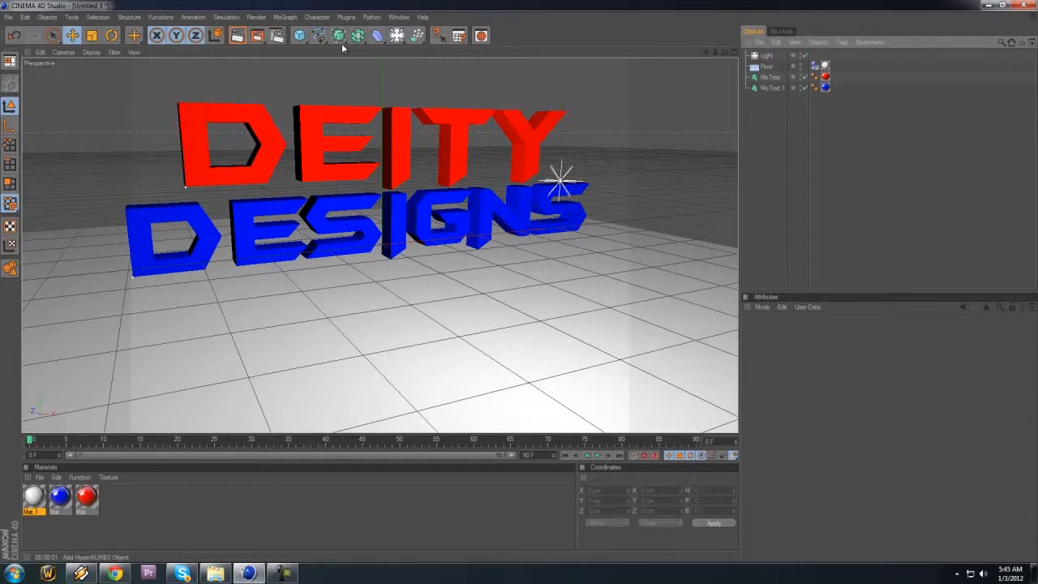
# Step: Add a sphere and move it to about X 237 cm, Y 27 cm
pyautogui.click(299, 36)
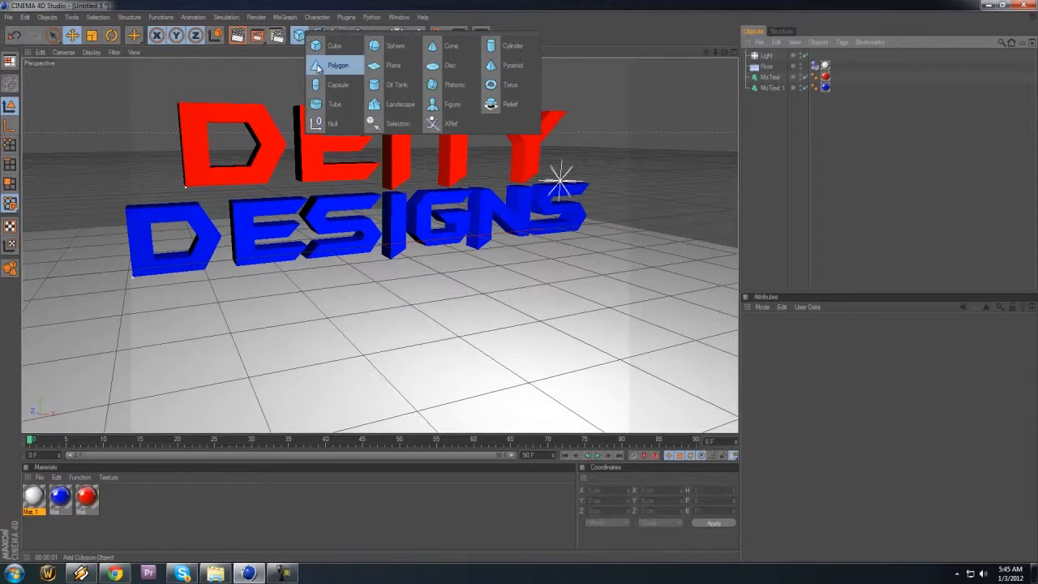
pyautogui.click(392, 46)
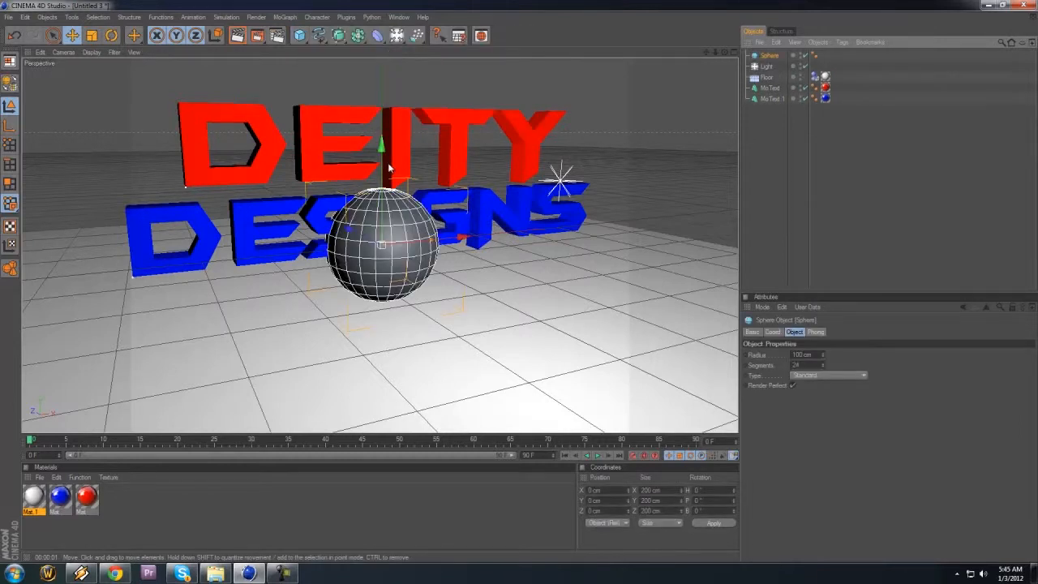
pyautogui.moveTo(458, 238); pyautogui.dragTo(555, 285)
pyautogui.moveTo(499, 159)
pyautogui.mouseDown()
pyautogui.moveTo(520, 283)
pyautogui.moveTo(497, 172)
pyautogui.mouseUp()
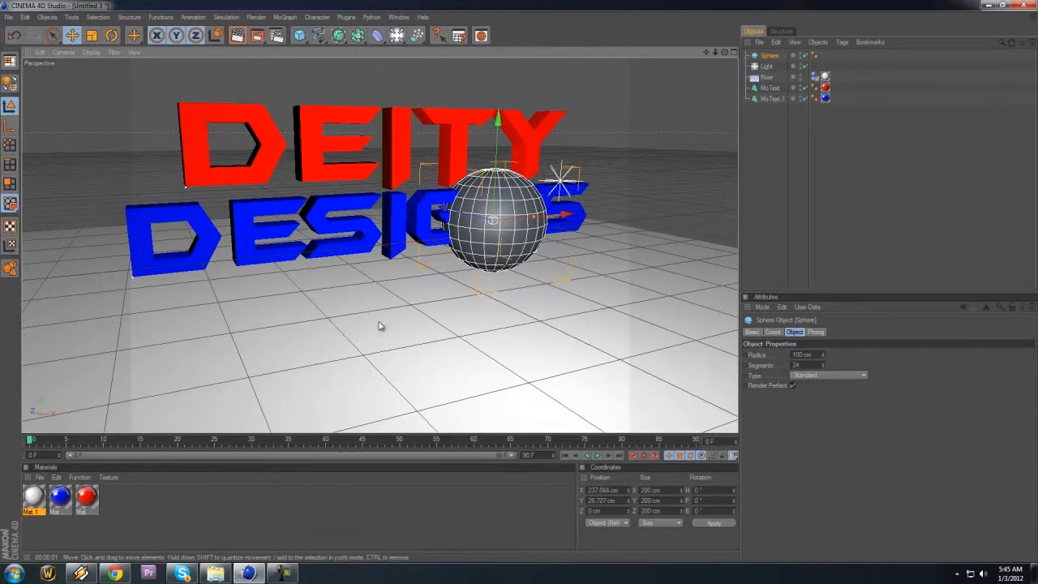
# Step: Apply the red material to the sphere and place it, about 59 cm across, above the text at about Y 306 cm
pyautogui.moveTo(85, 499); pyautogui.dragTo(777, 55)
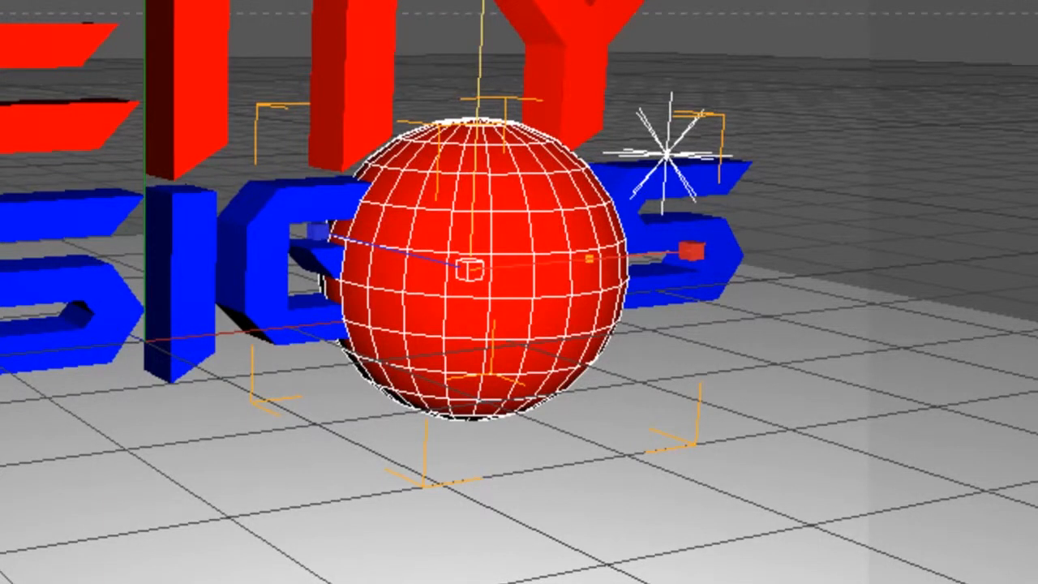
pyautogui.moveTo(547, 448)
pyautogui.mouseDown()
pyautogui.moveTo(563, 521)
pyautogui.moveTo(549, 445)
pyautogui.moveTo(558, 486)
pyautogui.moveTo(551, 459)
pyautogui.mouseUp()
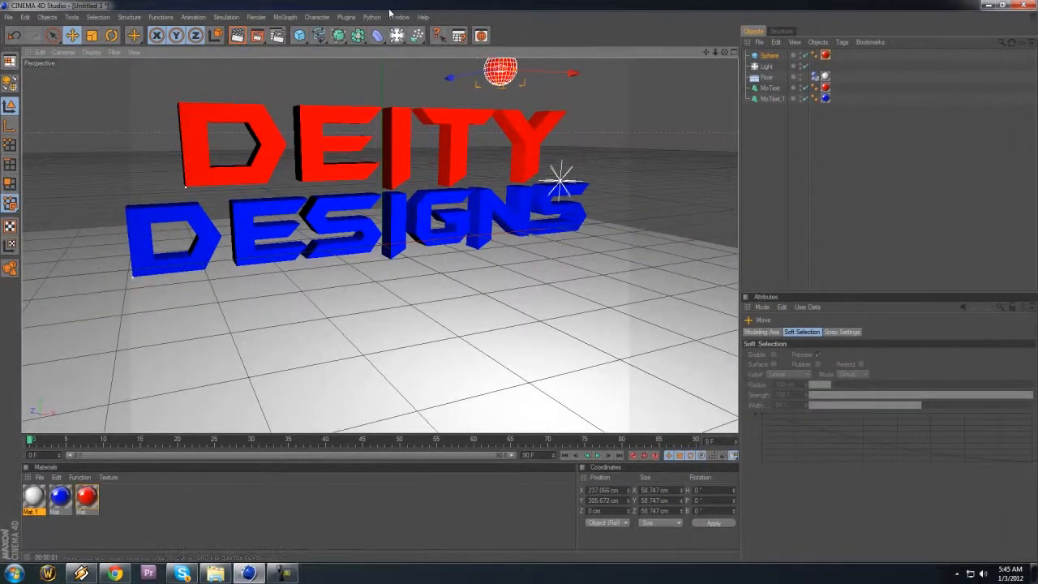
# Step: Add a Camera object to the scene and look through it
pyautogui.click(396, 35)
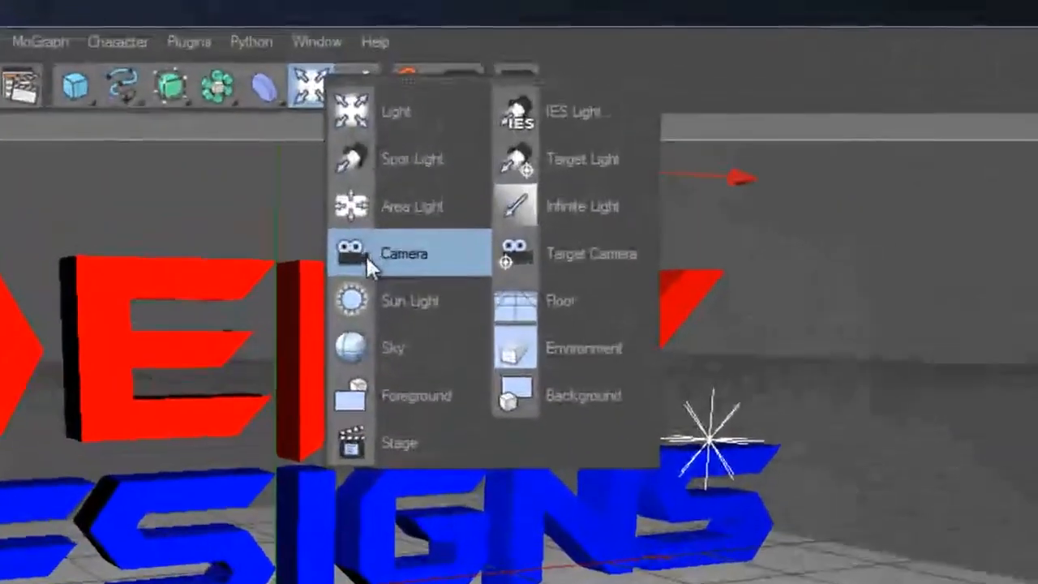
pyautogui.click(405, 154)
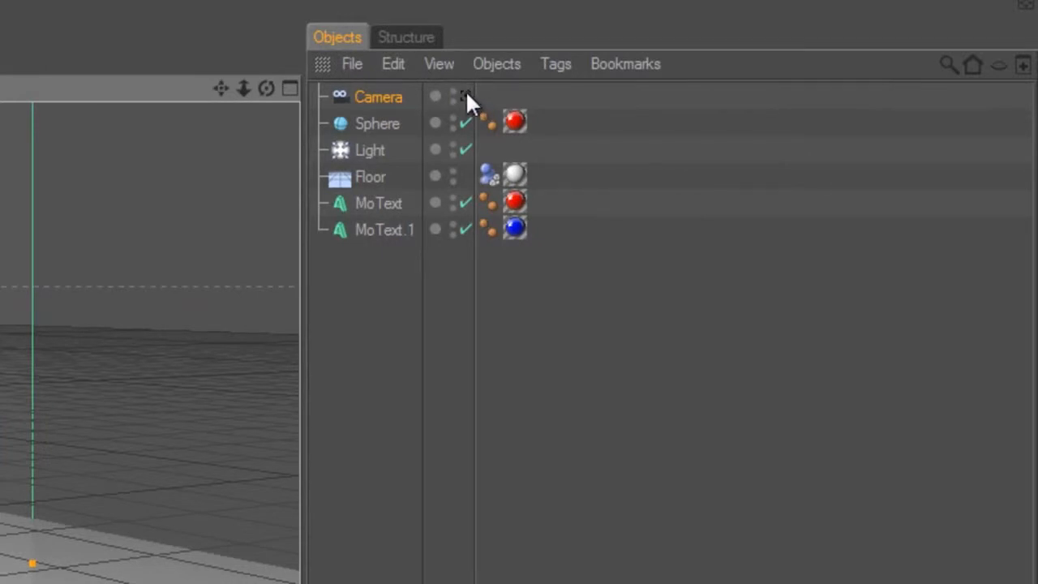
pyautogui.click(466, 95)
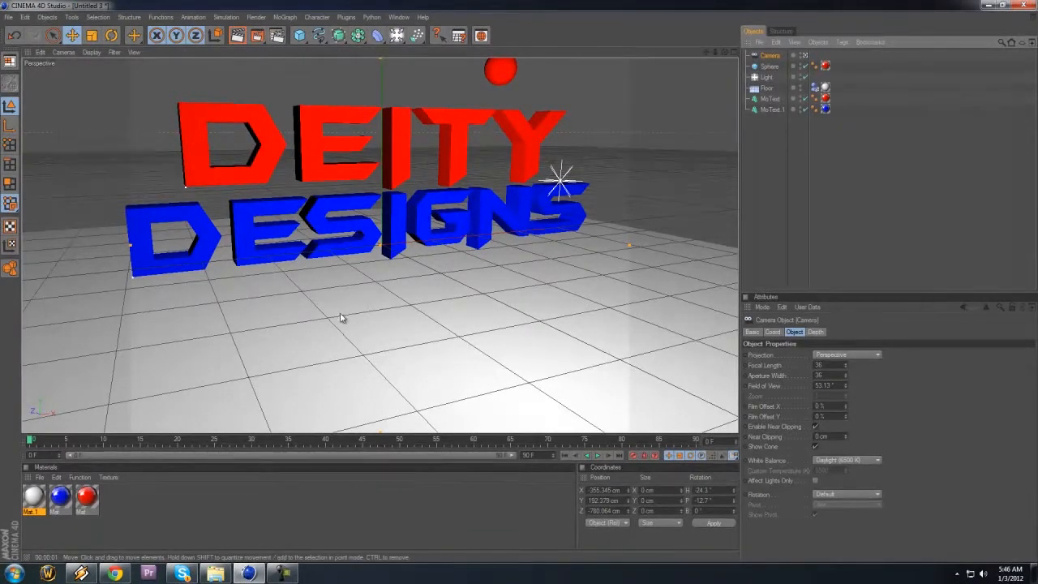
# Step: Leave the camera view, examine the scene from above, and compare that free view with the camera's framing
pyautogui.click(804, 57)
pyautogui.moveTo(705, 54); pyautogui.dragTo(450, 315)
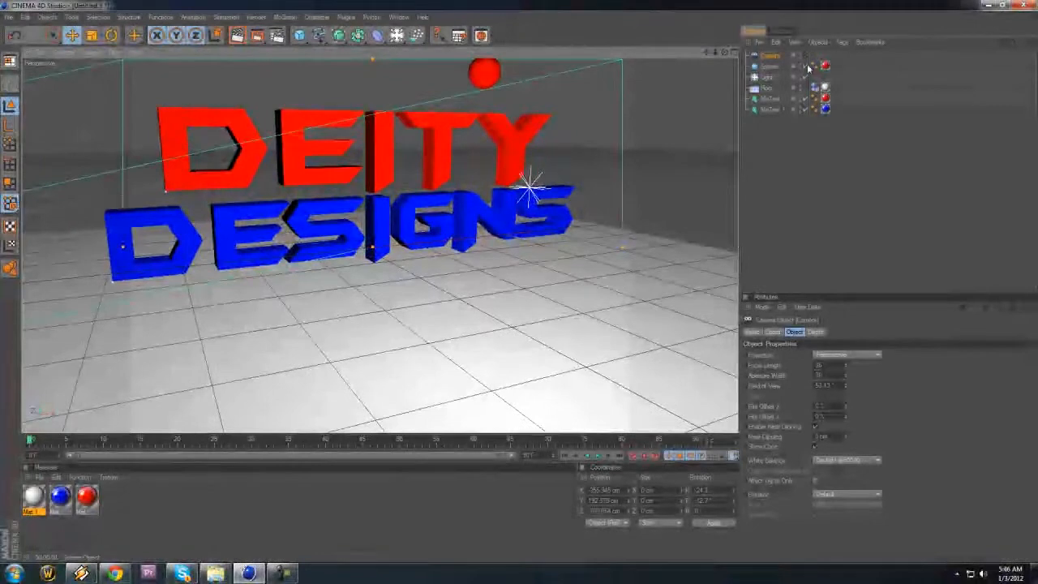
pyautogui.moveTo(724, 53); pyautogui.dragTo(535, 294)
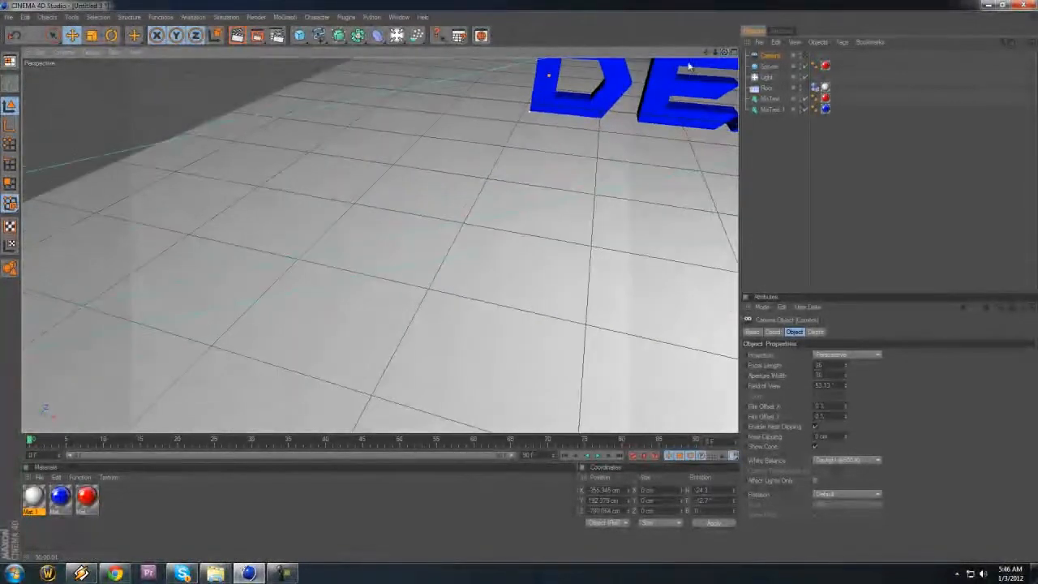
pyautogui.moveTo(715, 53); pyautogui.dragTo(540, 222)
pyautogui.moveTo(706, 53); pyautogui.dragTo(521, 291)
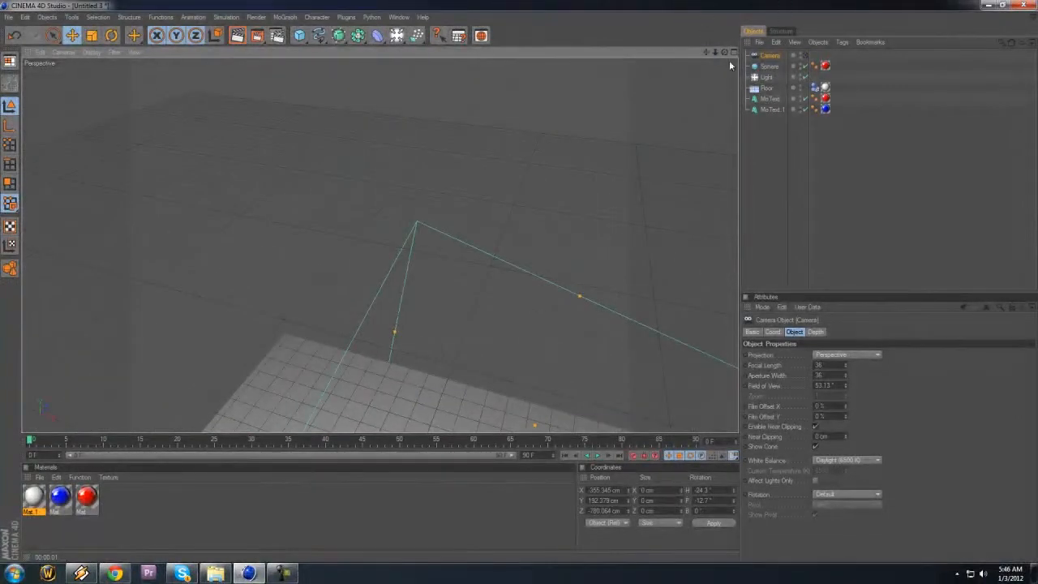
pyautogui.moveTo(724, 53); pyautogui.dragTo(521, 285)
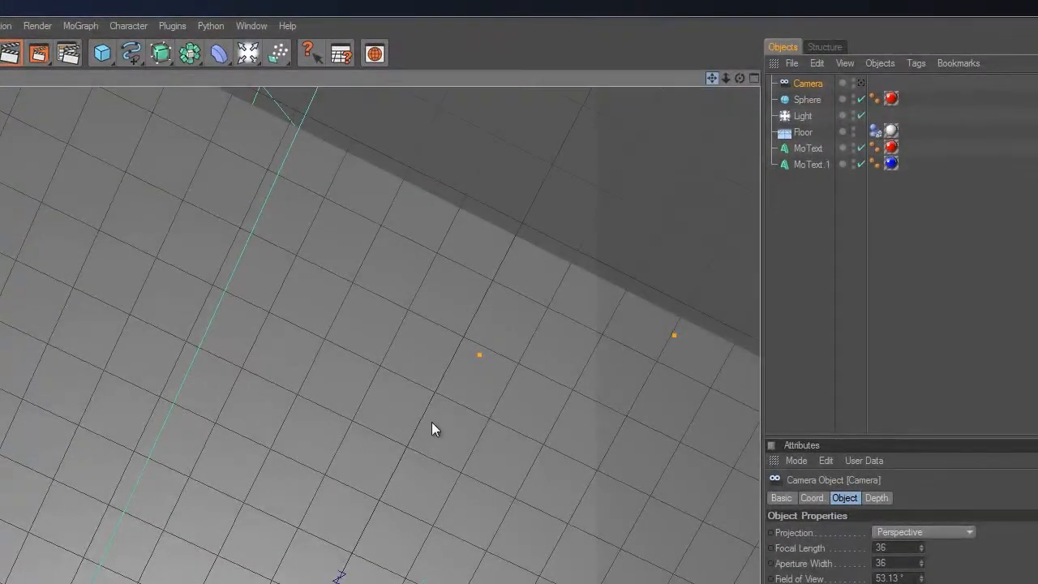
pyautogui.keyDown('alt'); pyautogui.moveTo(431, 418); pyautogui.dragTo(434, 412, button='middle'); pyautogui.keyUp('alt')
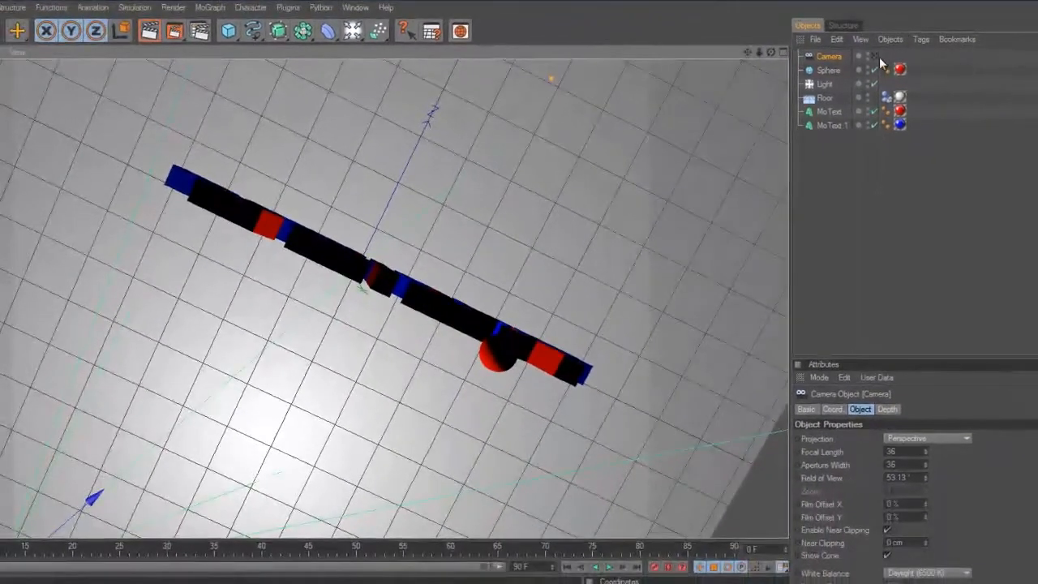
pyautogui.click(874, 55)
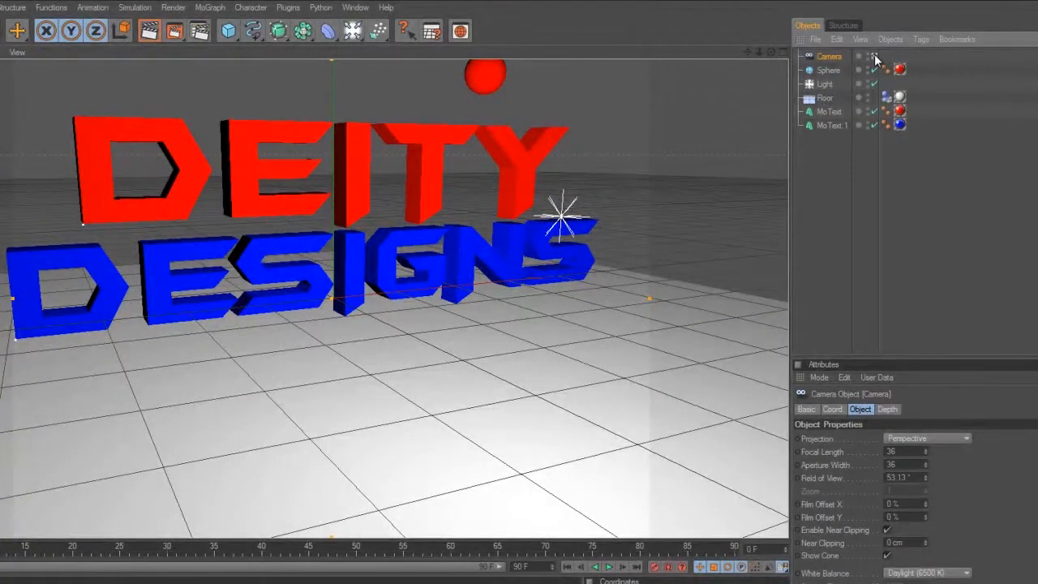
pyautogui.click(874, 56)
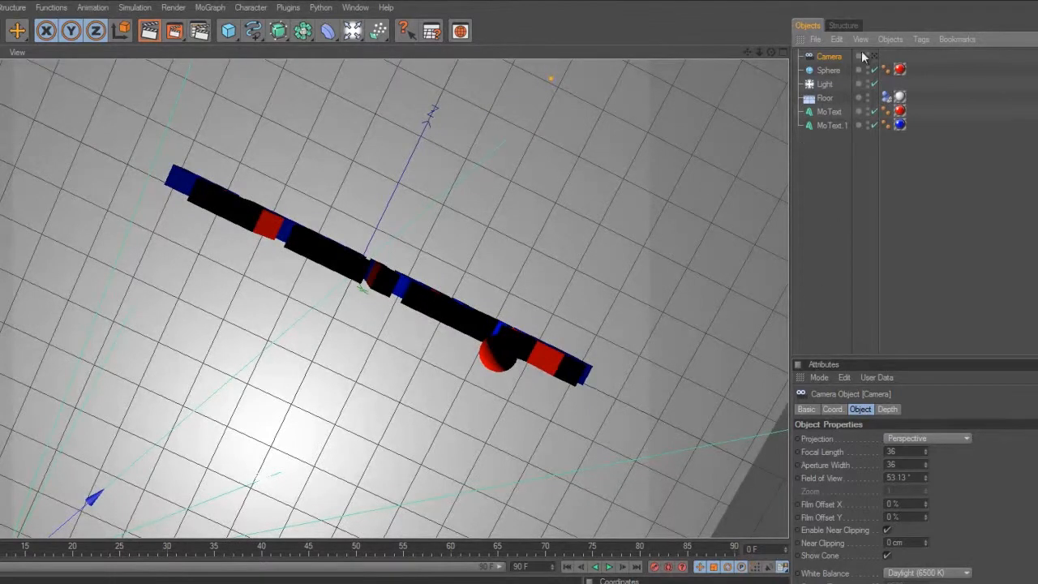
# Step: Move the red sphere behind the text near its centre, to about Z 100 cm
pyautogui.click(828, 72)
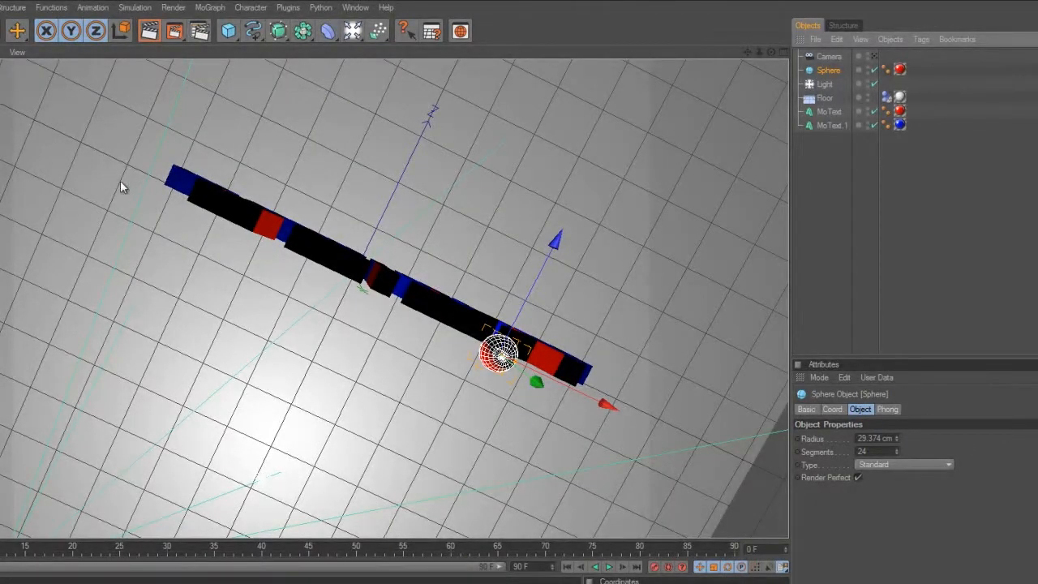
pyautogui.moveTo(545, 275); pyautogui.dragTo(509, 344)
pyautogui.moveTo(551, 242); pyautogui.dragTo(509, 344)
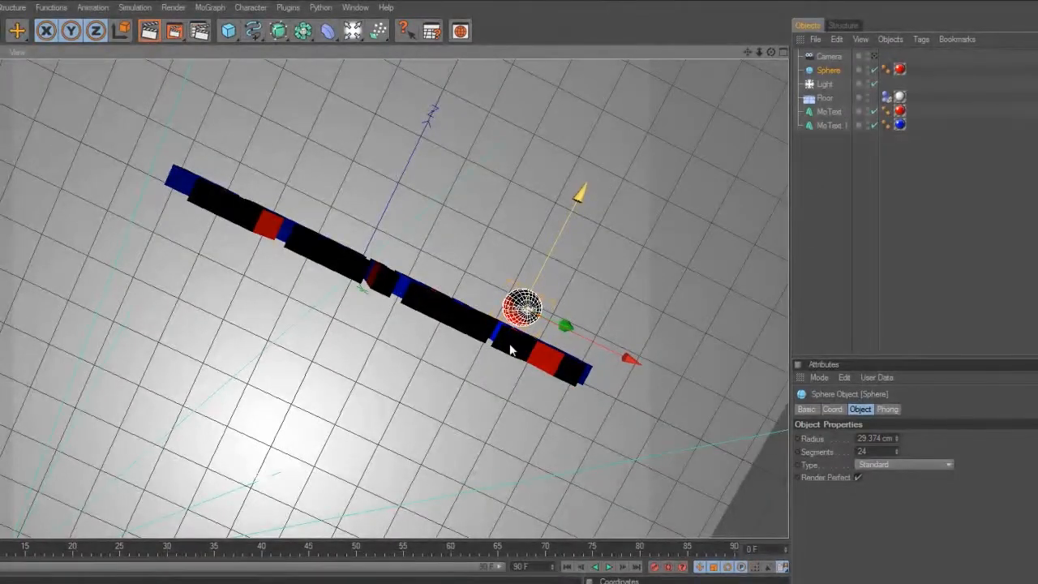
pyautogui.moveTo(625, 353); pyautogui.dragTo(506, 349)
pyautogui.moveTo(208, 107); pyautogui.dragTo(510, 347)
pyautogui.moveTo(269, 171); pyautogui.dragTo(535, 352)
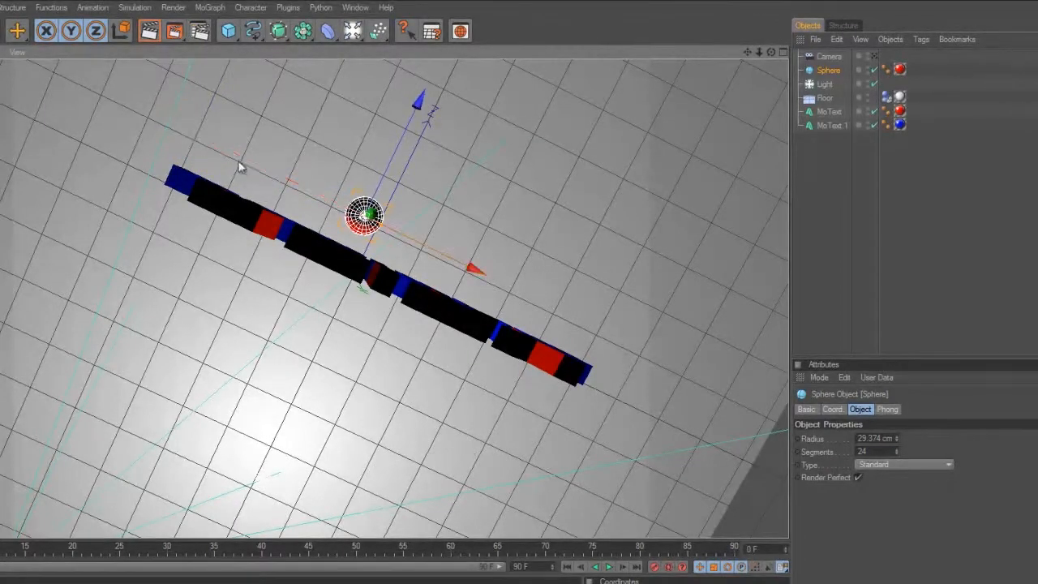
# Step: Raise the red sphere high above the text and check its height from several angles
pyautogui.moveTo(771, 51); pyautogui.dragTo(506, 356)
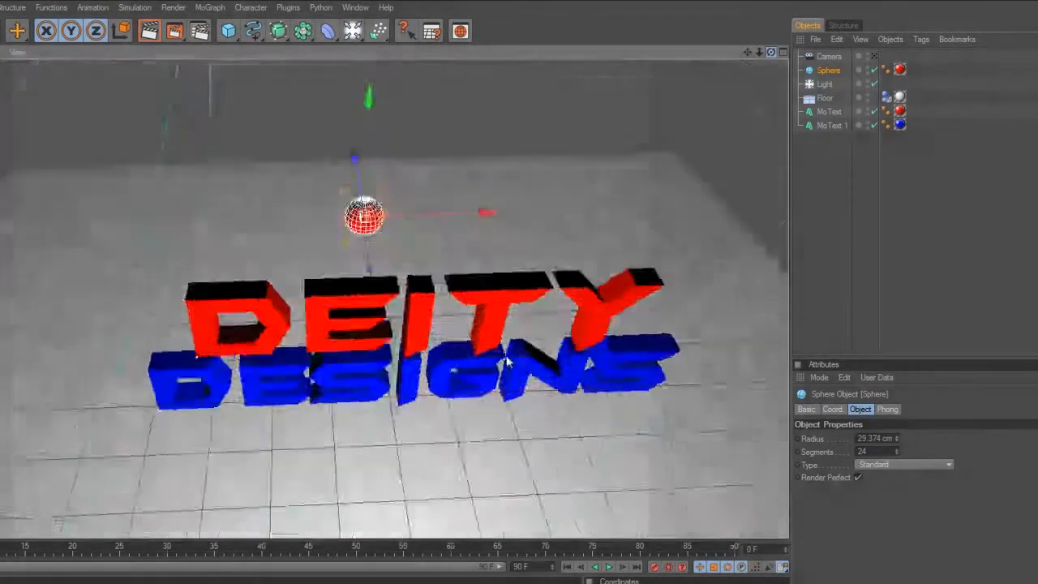
pyautogui.moveTo(370, 154); pyautogui.dragTo(509, 351)
pyautogui.moveTo(773, 51); pyautogui.dragTo(509, 343)
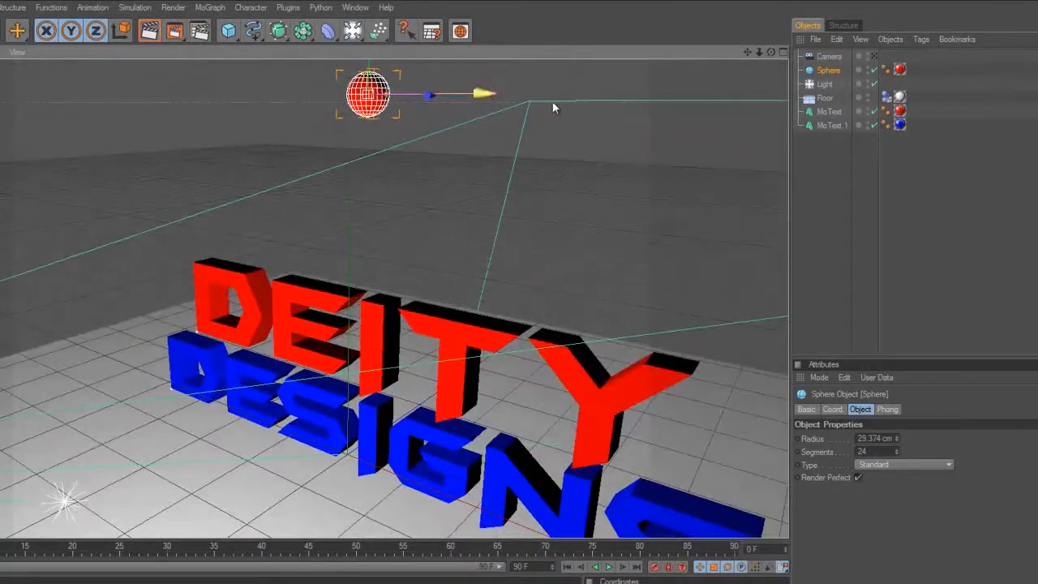
pyautogui.moveTo(771, 51); pyautogui.dragTo(510, 352)
# Step: Duplicate the red sphere and select the original one
pyautogui.click(838, 70)
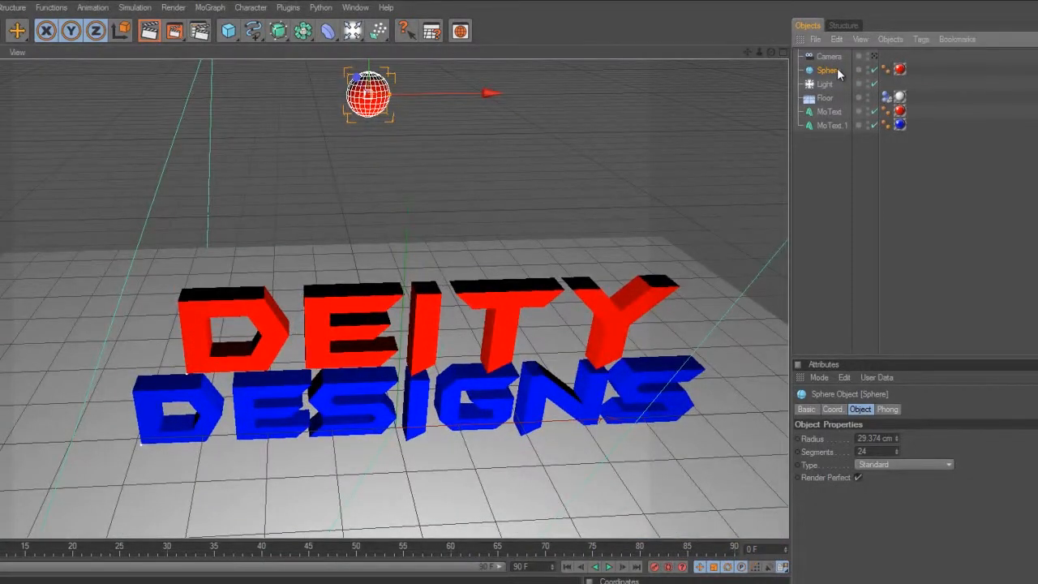
pyautogui.hotkey('ctrl', 'c')
pyautogui.hotkey('ctrl', 'v')
pyautogui.click(828, 84)
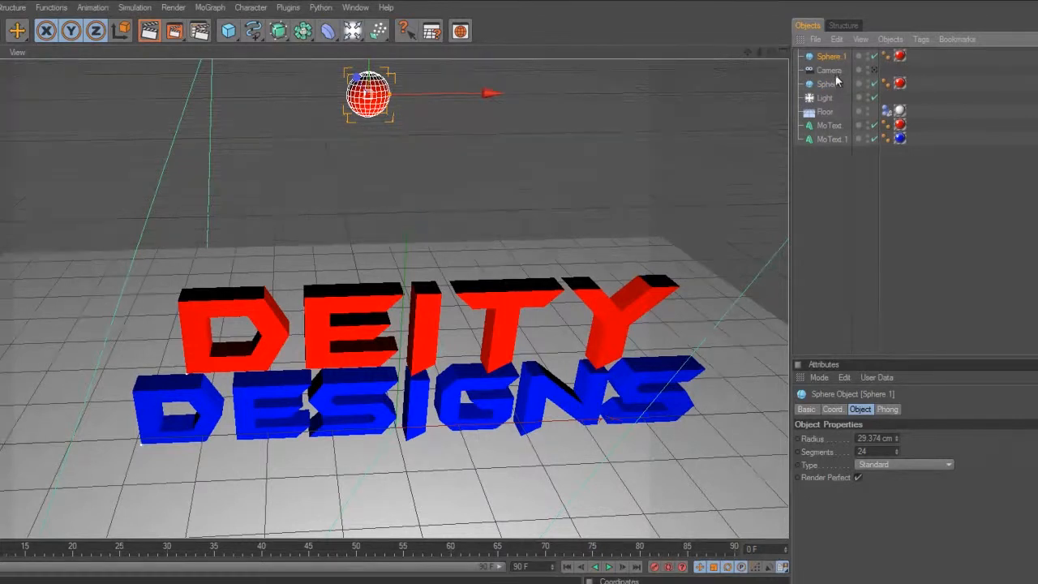
# Step: Move the original sphere to about X 24 cm, Y 551 cm and apply the blue material to the duplicate
pyautogui.moveTo(435, 101); pyautogui.dragTo(486, 101)
pyautogui.moveTo(425, 69); pyautogui.dragTo(425, 22)
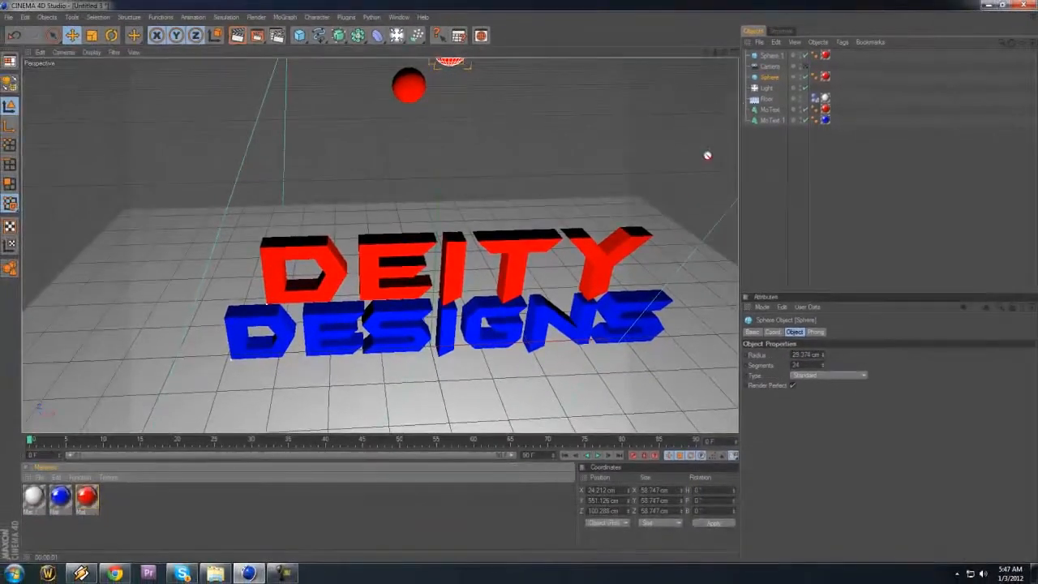
pyautogui.moveTo(782, 73); pyautogui.dragTo(521, 285)
# Step: Switch to the Untitled 1 project and leave its camera view
pyautogui.click(402, 17)
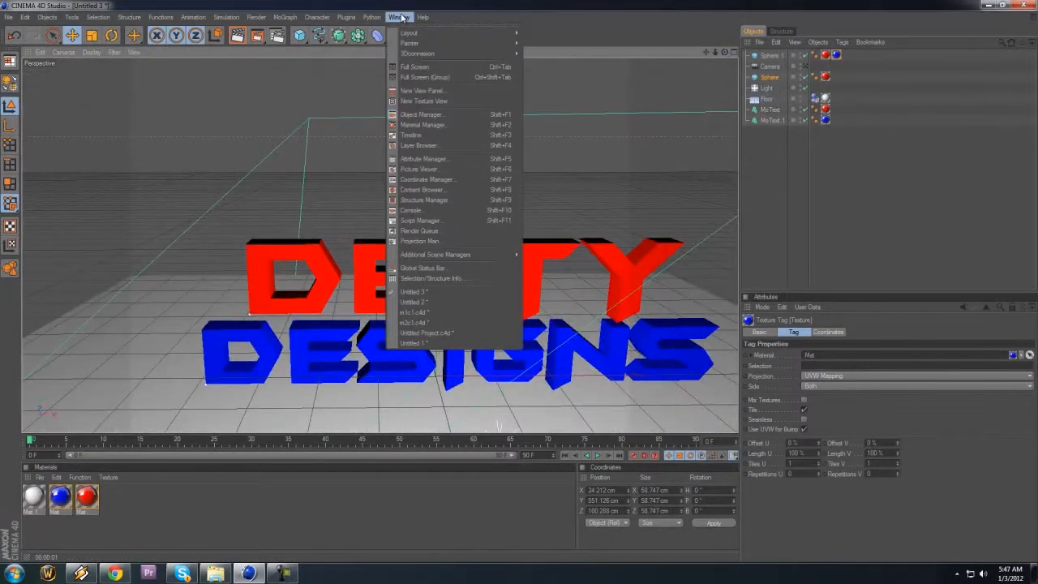
pyautogui.click(413, 343)
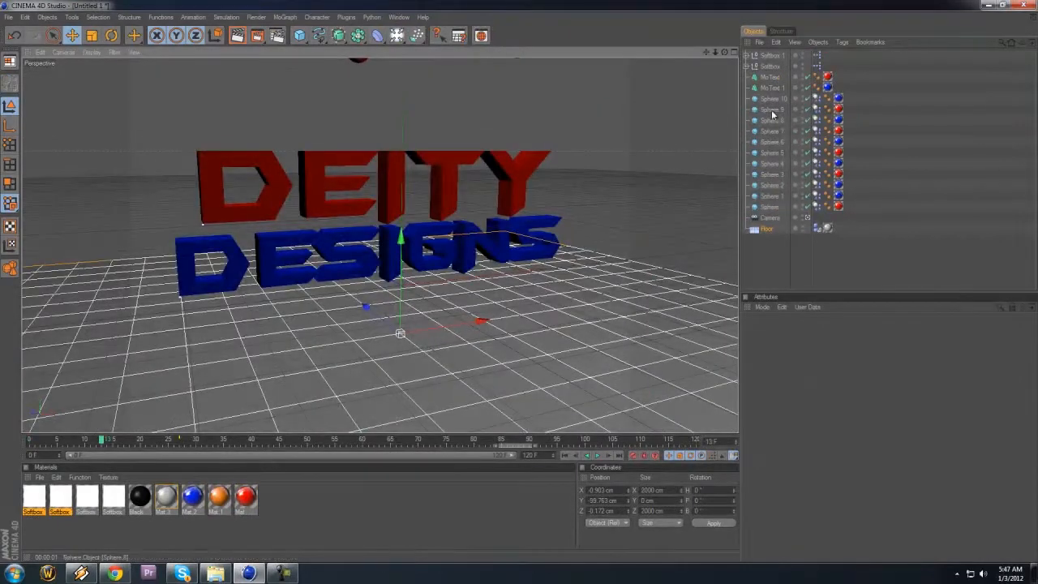
pyautogui.click(808, 221)
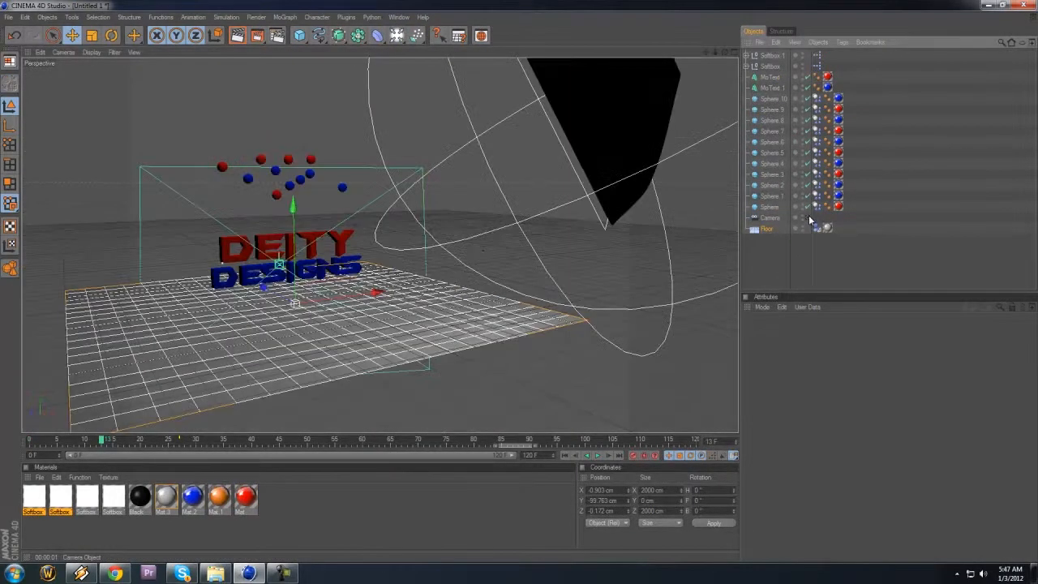
# Step: Play the sphere animation in the Untitled 1 project from outside the camera
pyautogui.moveTo(724, 52); pyautogui.dragTo(521, 281)
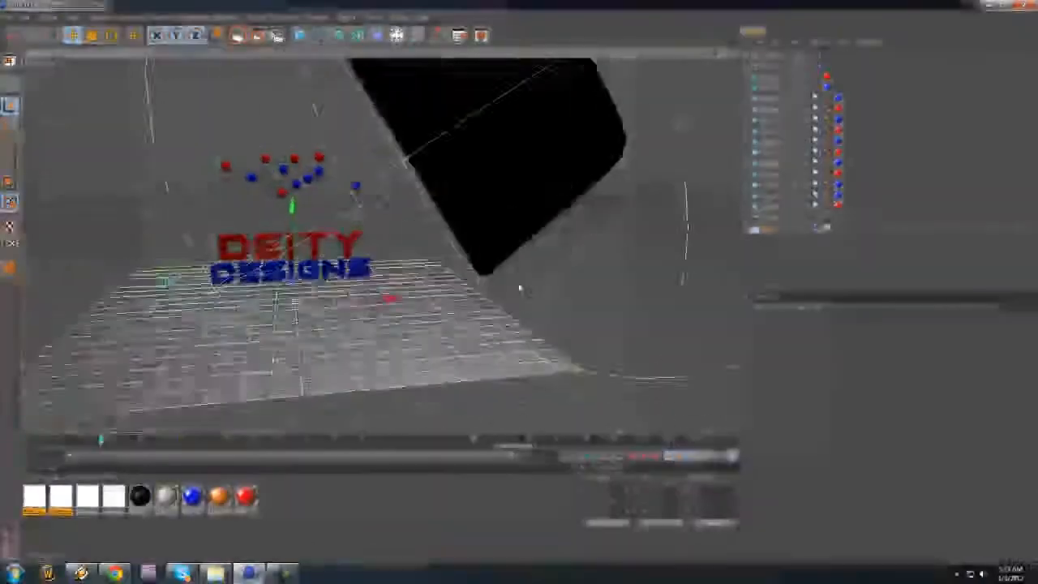
pyautogui.moveTo(520, 287)
pyautogui.mouseDown()
pyautogui.moveTo(504, 277)
pyautogui.moveTo(519, 299)
pyautogui.moveTo(557, 295)
pyautogui.moveTo(521, 282)
pyautogui.mouseUp()
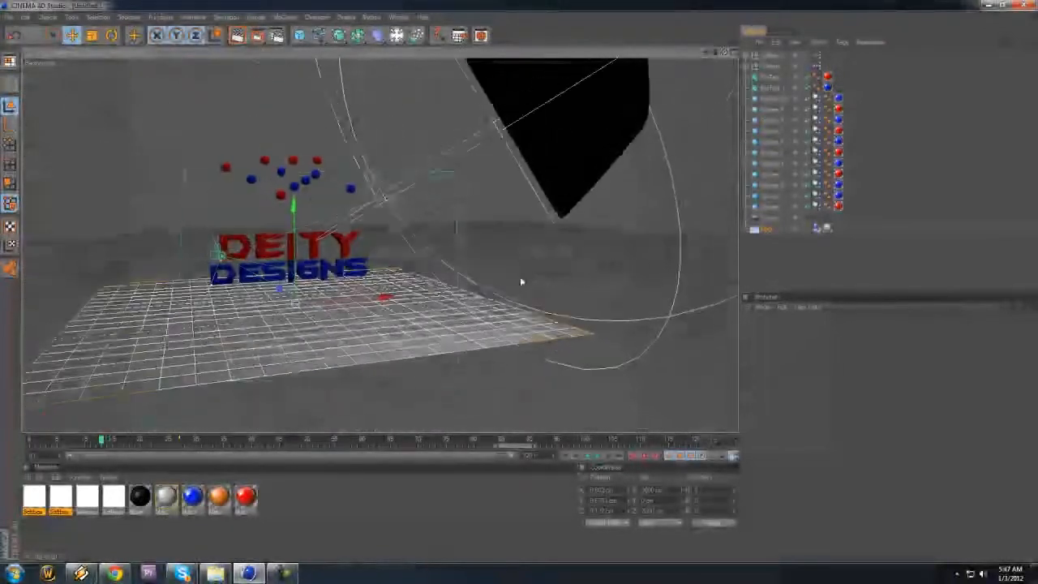
pyautogui.click(598, 457)
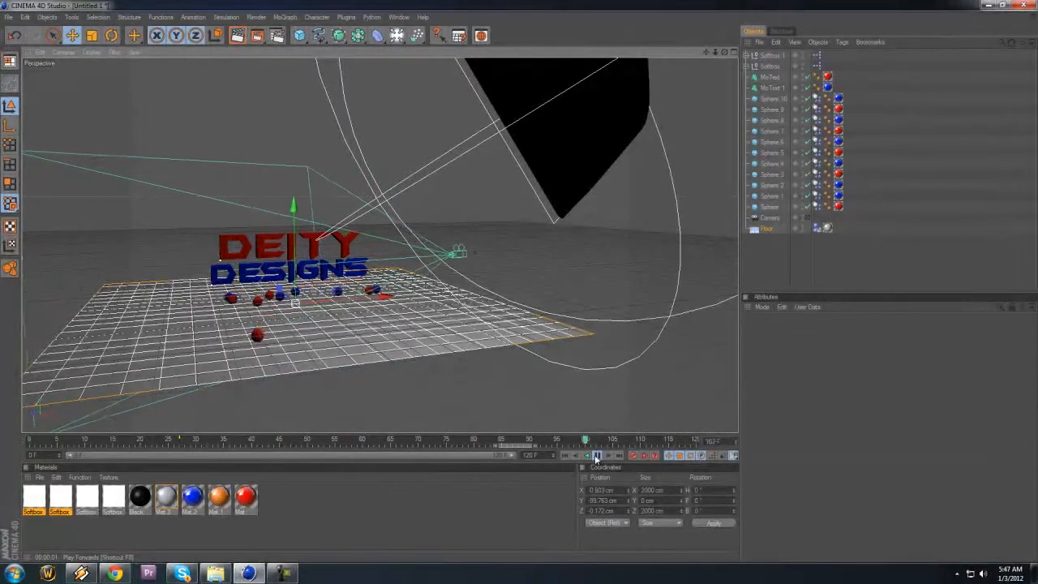
# Step: Stop the playback, return to frame 0, copy all eleven spheres from Untitled 1 and paste them into the Untitled 3 project
pyautogui.click(598, 458)
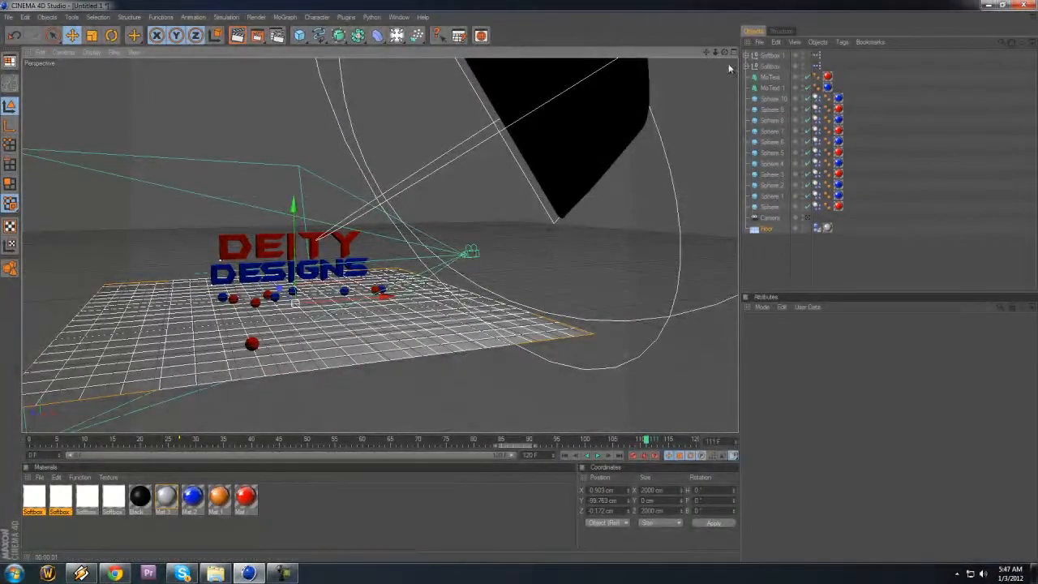
pyautogui.click(776, 100)
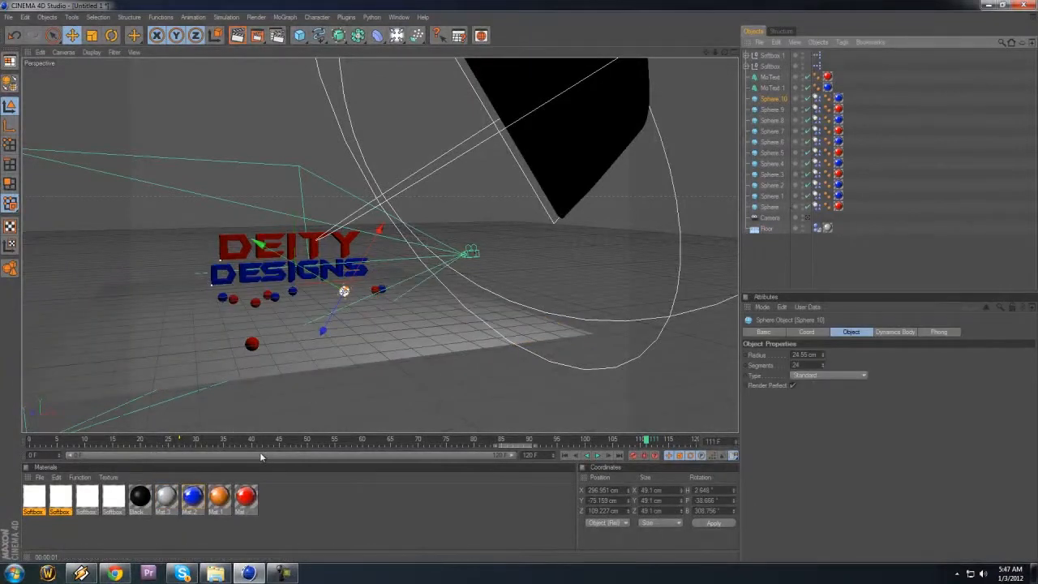
pyautogui.click(30, 442)
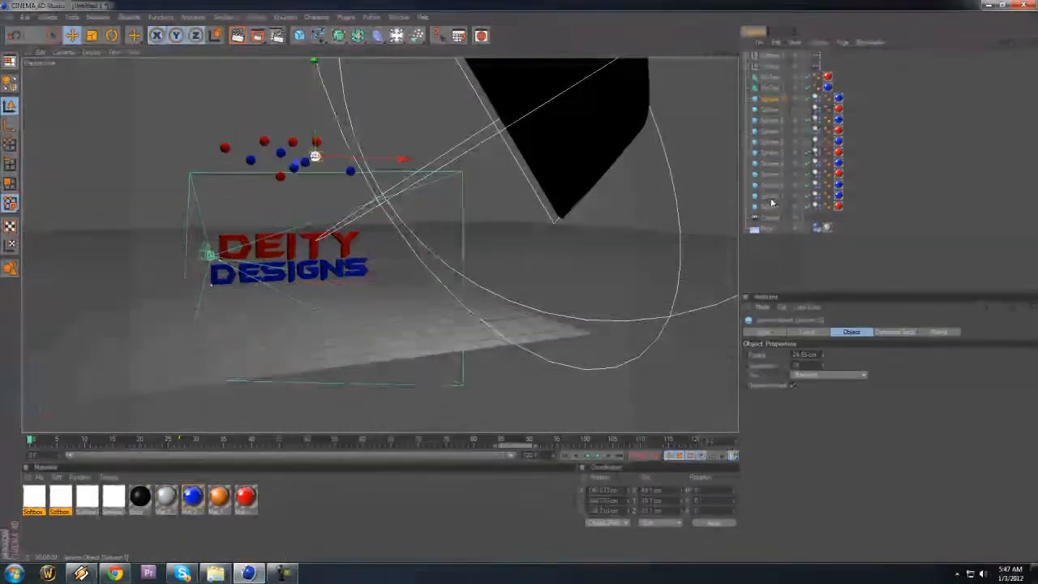
pyautogui.keyDown('shift'); pyautogui.click(771, 208); pyautogui.keyUp('shift')
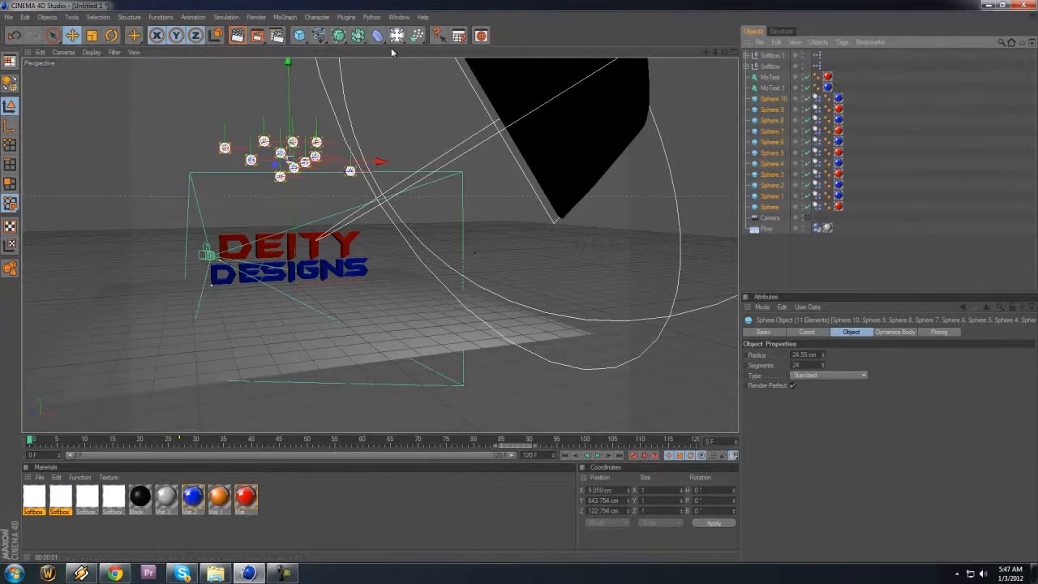
pyautogui.click(396, 17)
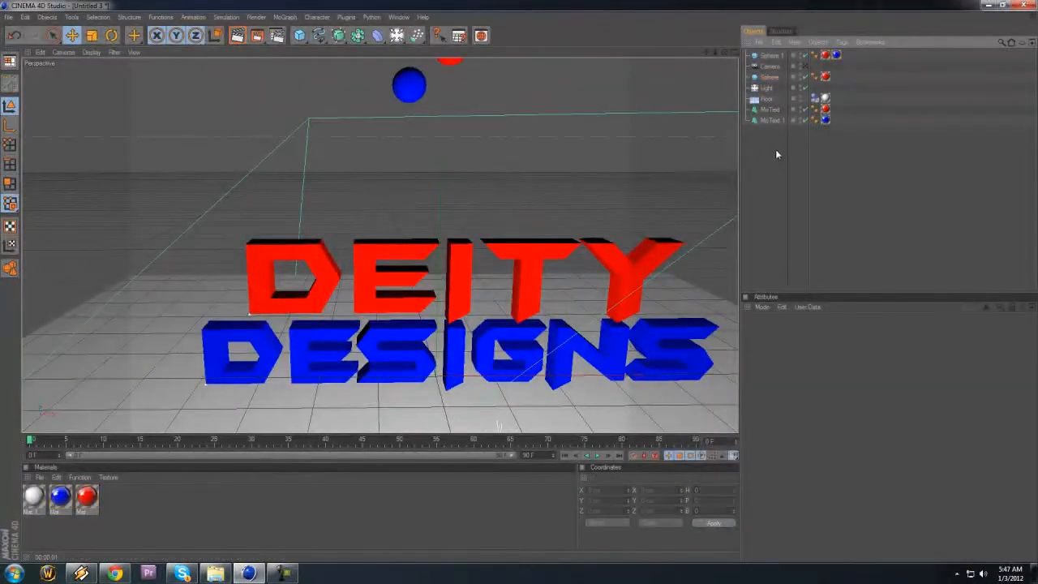
pyautogui.keyDown('shift'); pyautogui.click(775, 152); pyautogui.keyUp('shift')
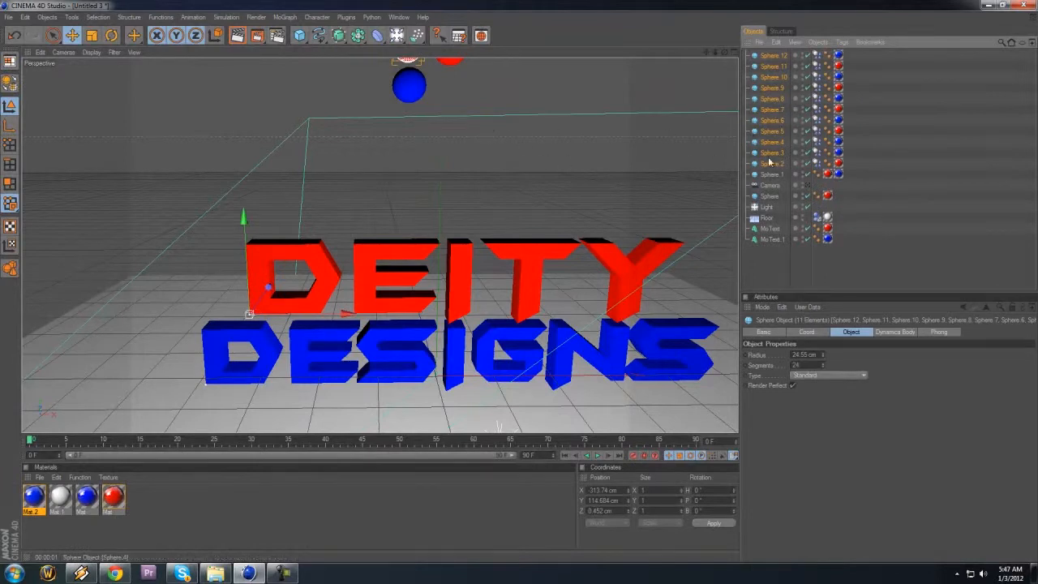
# Step: Delete the two older spheres without dynamics tags, Sphere 1 and Sphere, keeping only the pasted ones
pyautogui.click(774, 174)
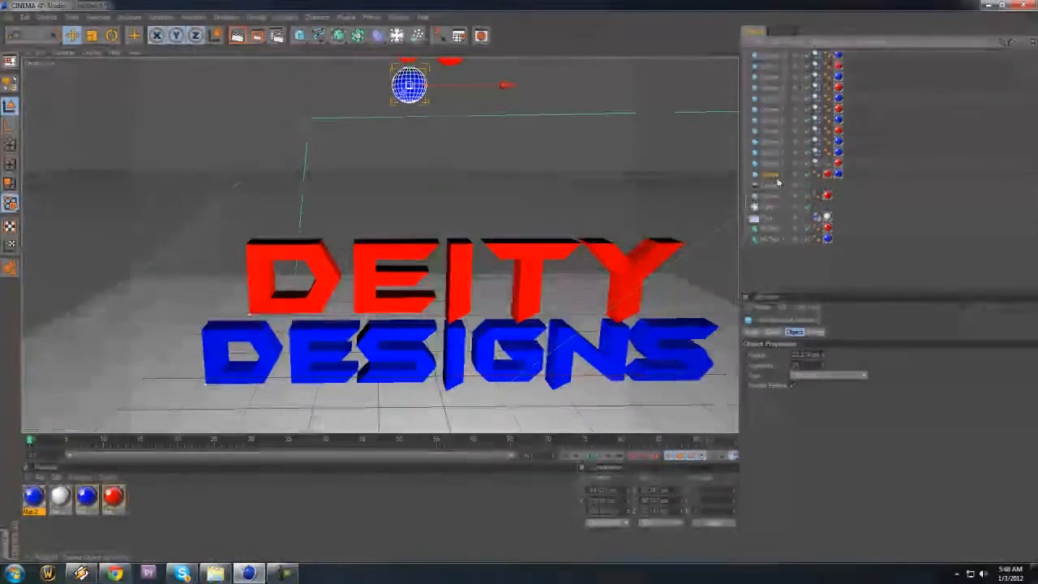
pyautogui.click(776, 195)
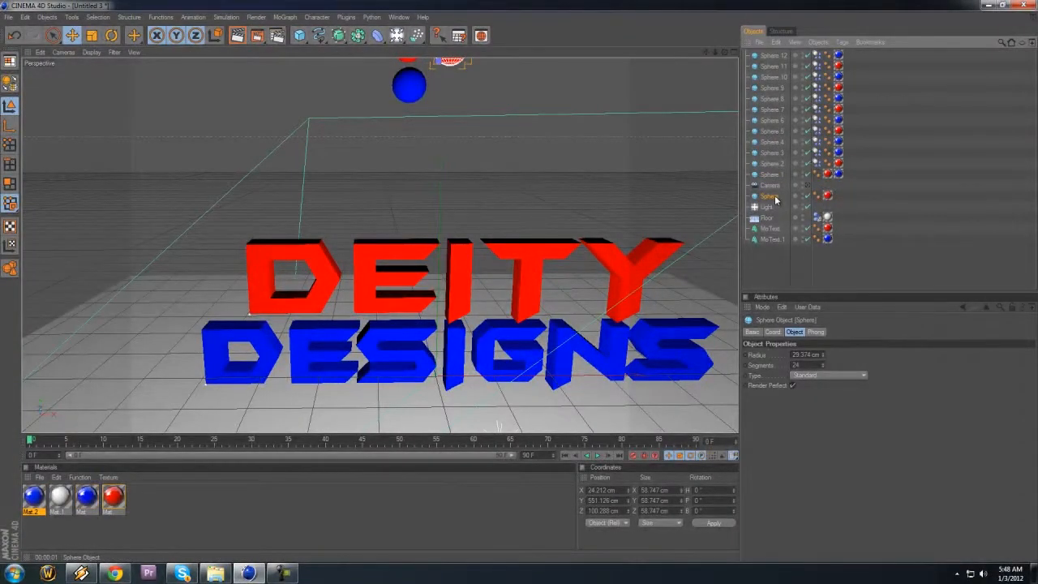
pyautogui.click(774, 174)
pyautogui.press('Delete')
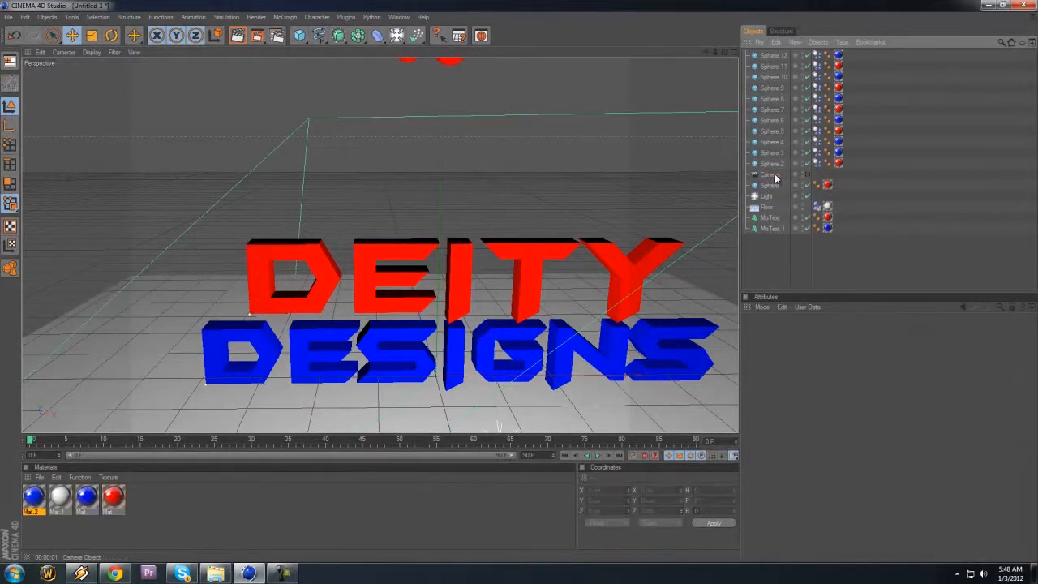
pyautogui.click(775, 186)
pyautogui.press('Delete')
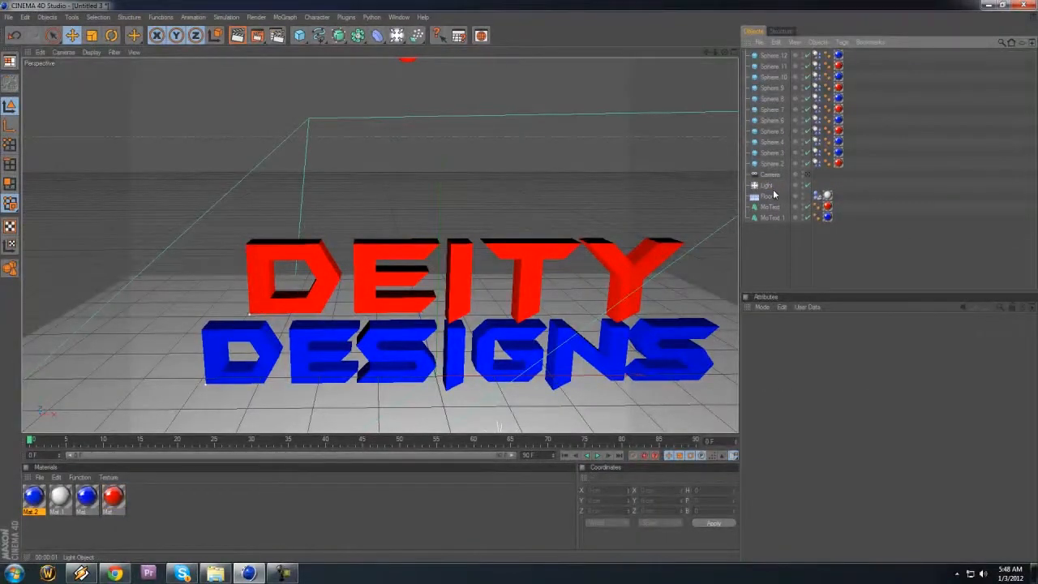
# Step: Preview the fall through the camera, then select all eleven spheres at frame 0 and lower them to about Y 478 cm
pyautogui.click(807, 174)
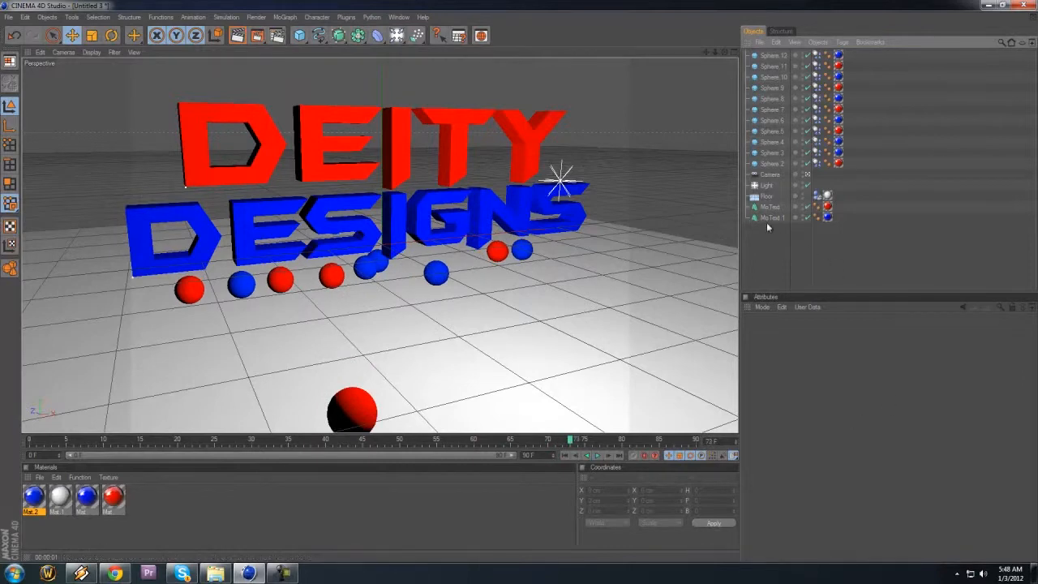
pyautogui.click(806, 174)
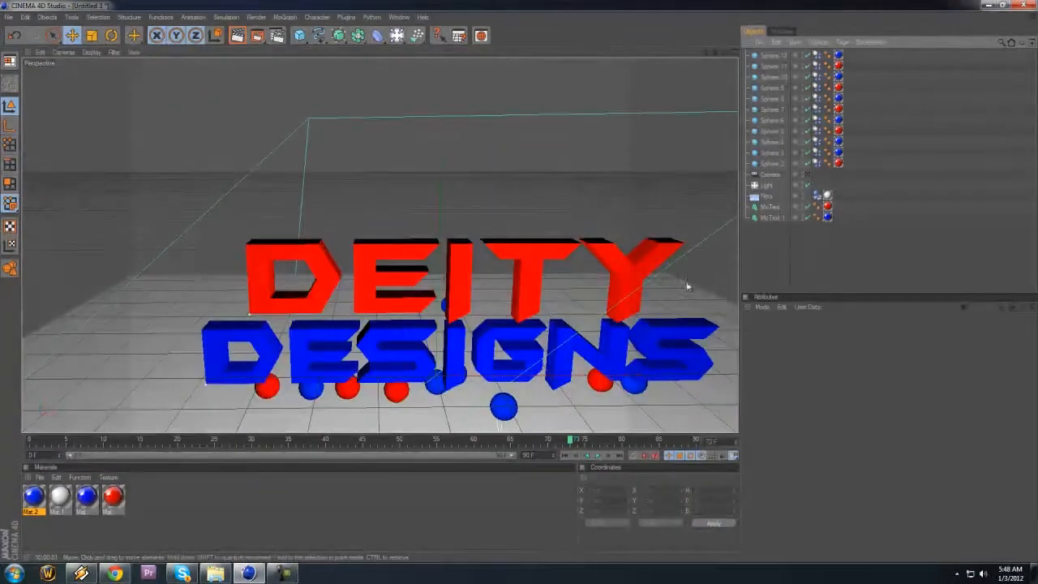
pyautogui.click(771, 164)
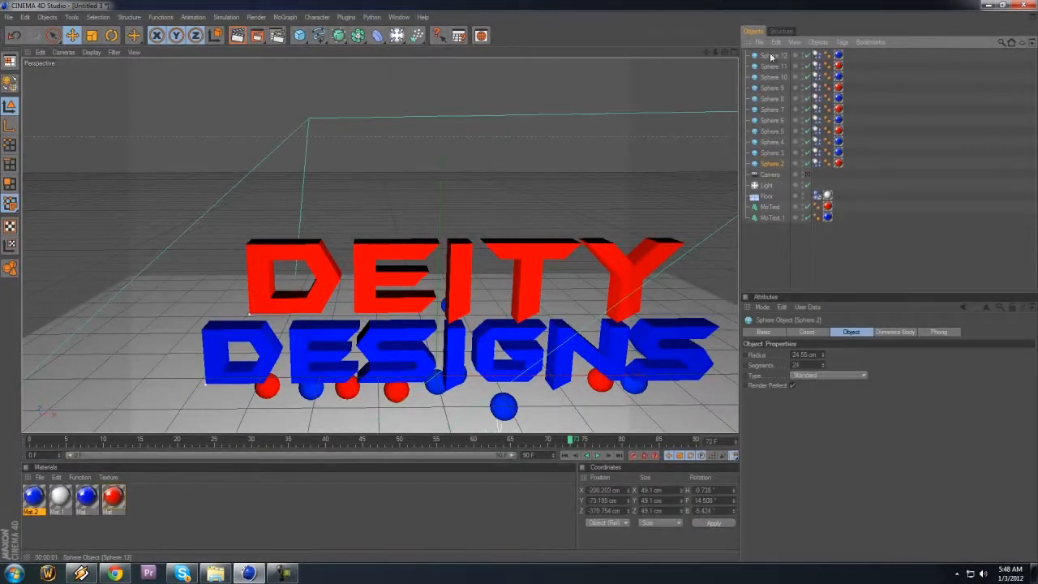
pyautogui.keyDown('shift'); pyautogui.click(770, 55); pyautogui.keyUp('shift')
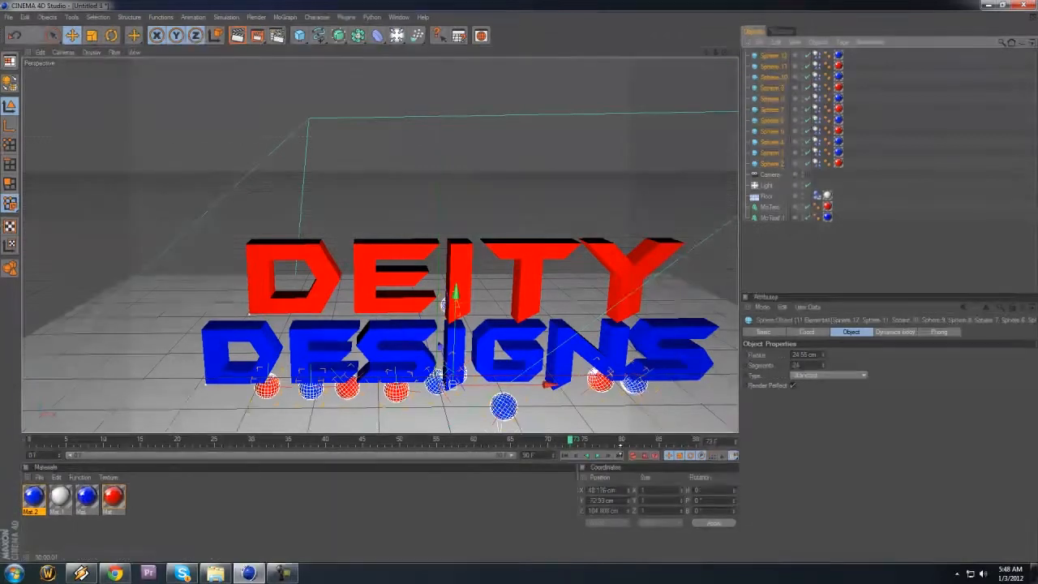
pyautogui.moveTo(331, 439); pyautogui.dragTo(29, 439)
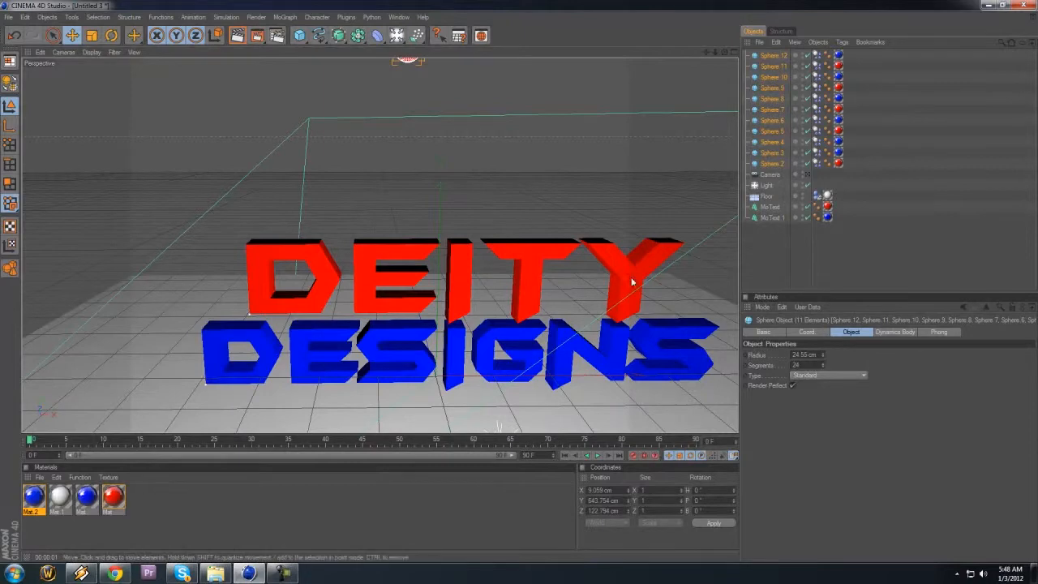
pyautogui.moveTo(723, 53); pyautogui.dragTo(519, 282)
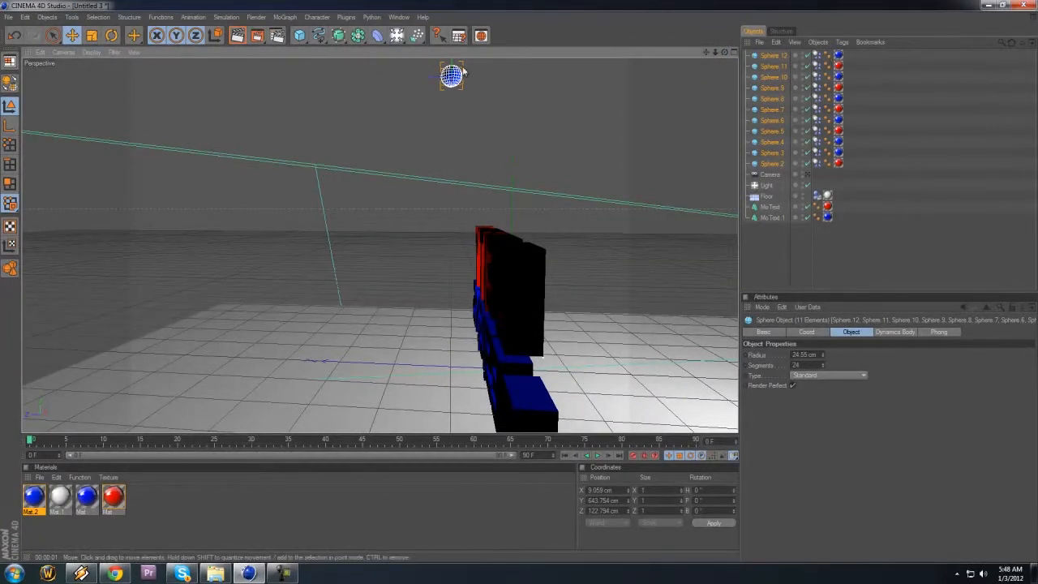
pyautogui.moveTo(454, 68); pyautogui.dragTo(453, 153)
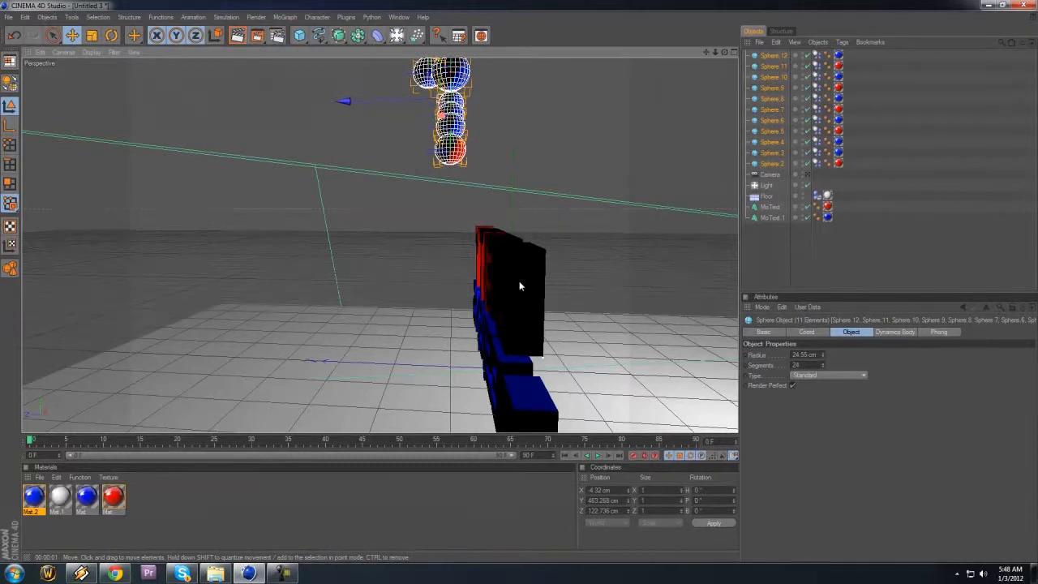
pyautogui.moveTo(519, 284); pyautogui.dragTo(519, 274)
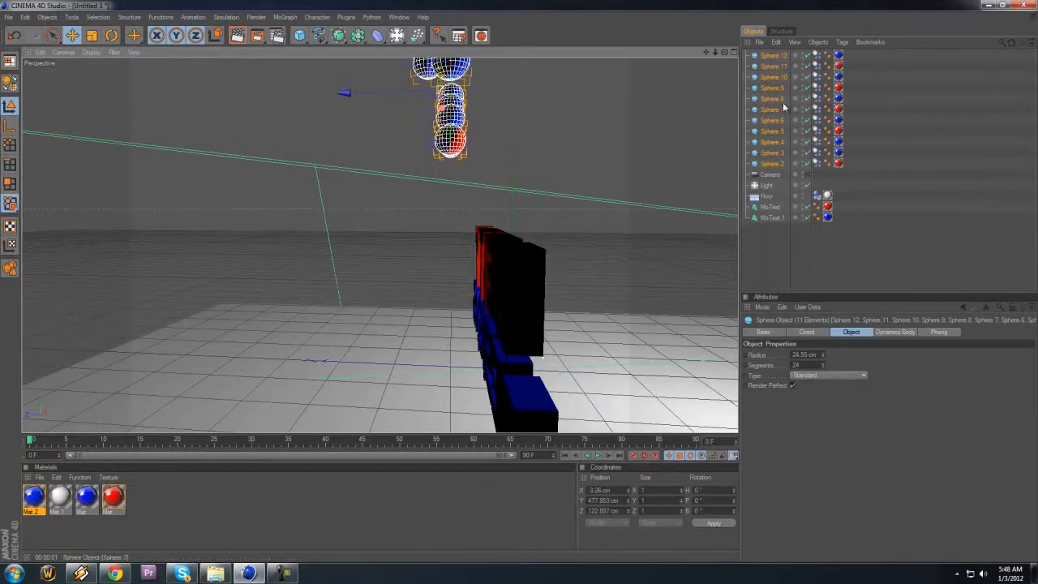
# Step: Play the fall through the camera, then set the animation length to 120 frames and stretch the preview range to match
pyautogui.click(805, 175)
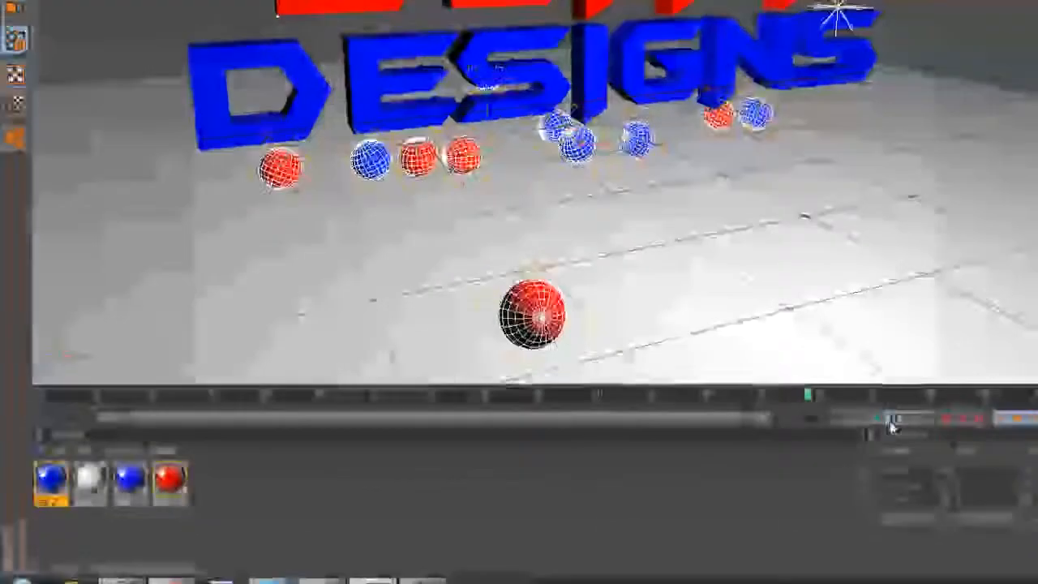
pyautogui.click(708, 444)
pyautogui.moveTo(542, 425); pyautogui.dragTo(35, 423)
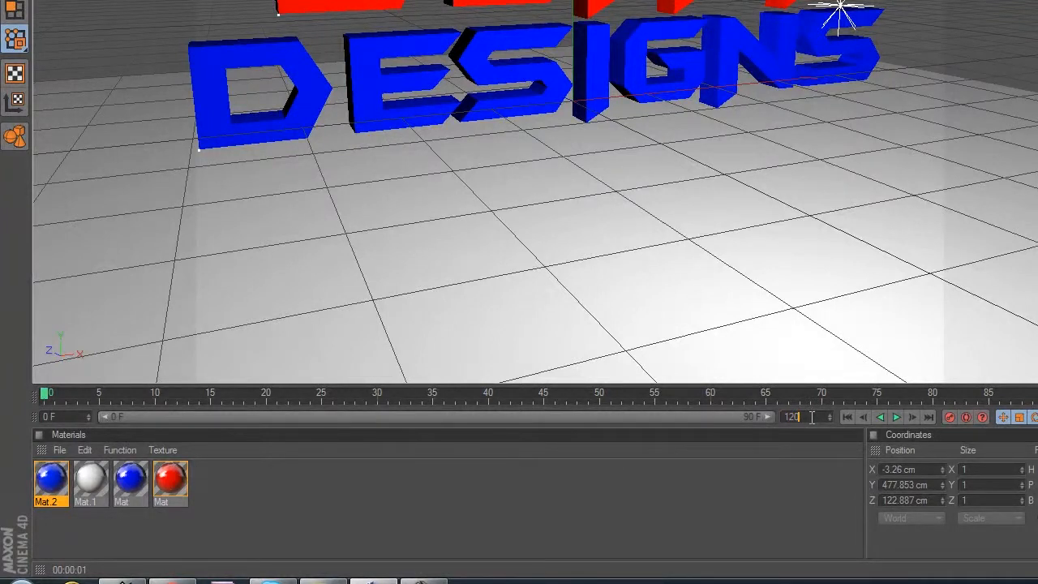
pyautogui.press('Return')
pyautogui.moveTo(608, 414); pyautogui.dragTo(819, 428)
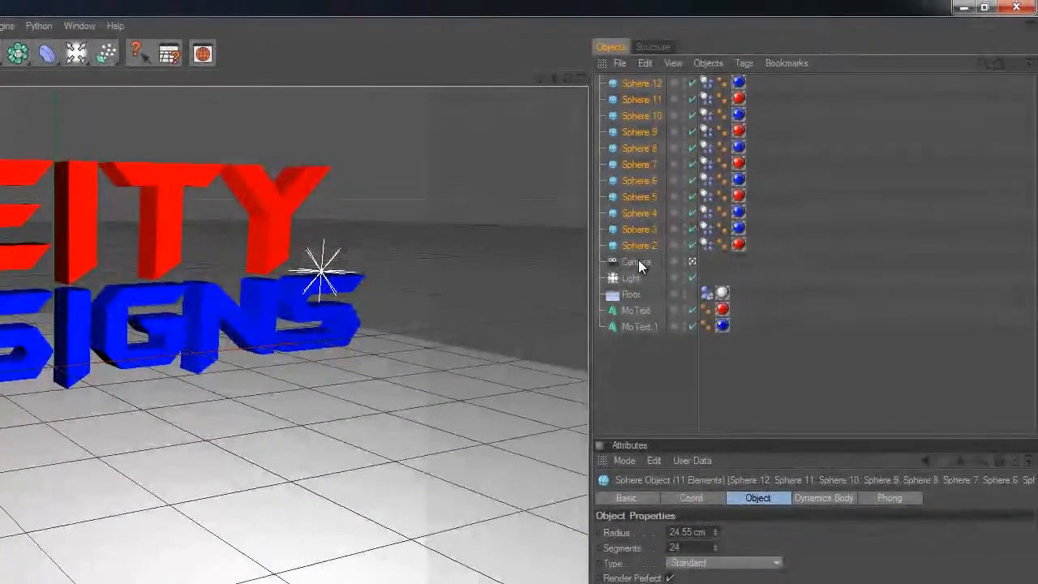
# Step: Animate the camera by keyframing its view at frame 0 and a reframed view from the text's opposite side at frame 120
pyautogui.click(638, 262)
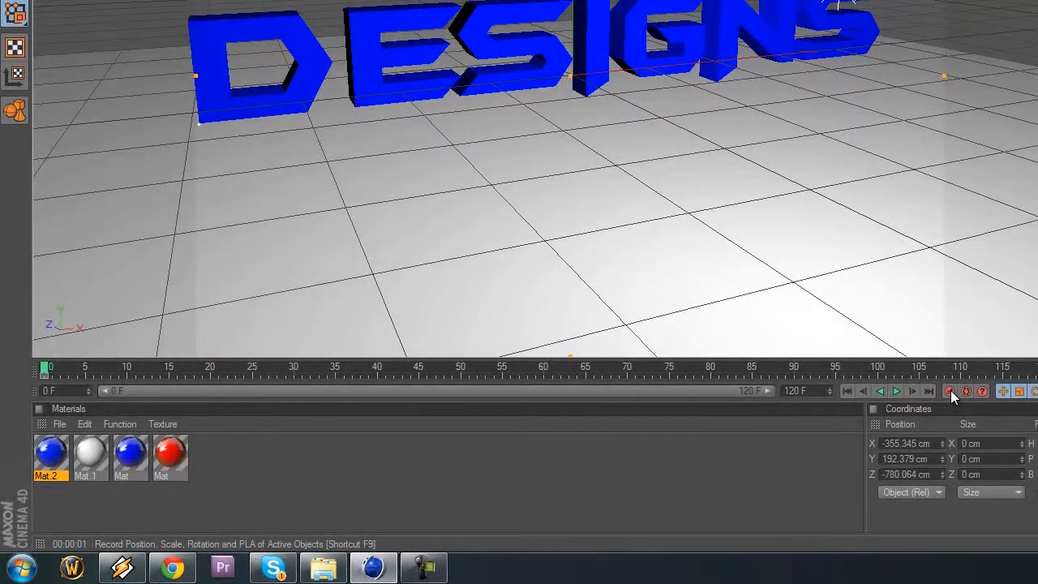
pyautogui.moveTo(676, 371); pyautogui.dragTo(1037, 369)
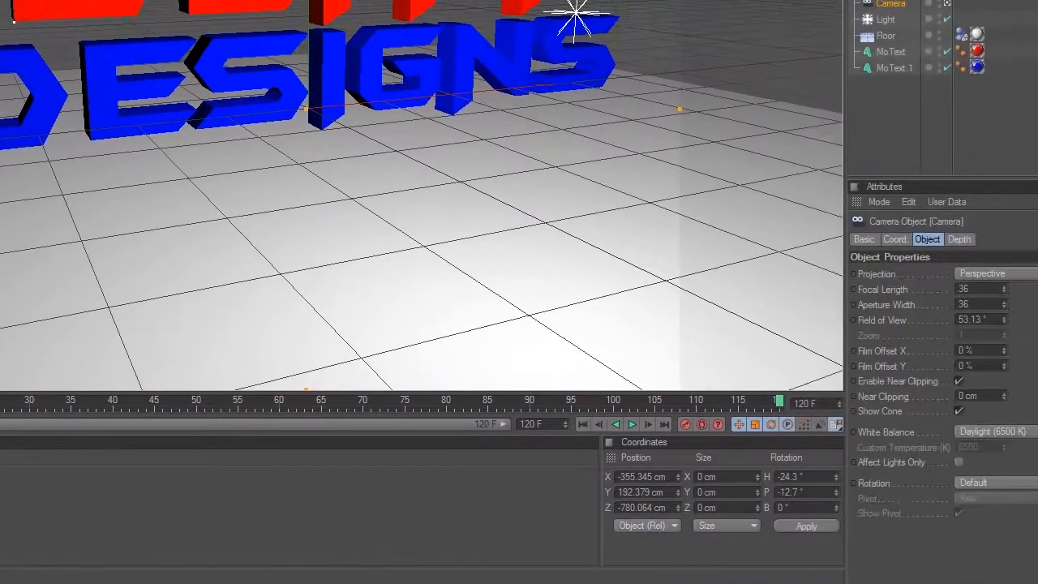
pyautogui.moveTo(633, 152)
pyautogui.mouseDown()
pyautogui.moveTo(624, 150)
pyautogui.moveTo(647, 151)
pyautogui.moveTo(633, 146)
pyautogui.mouseUp()
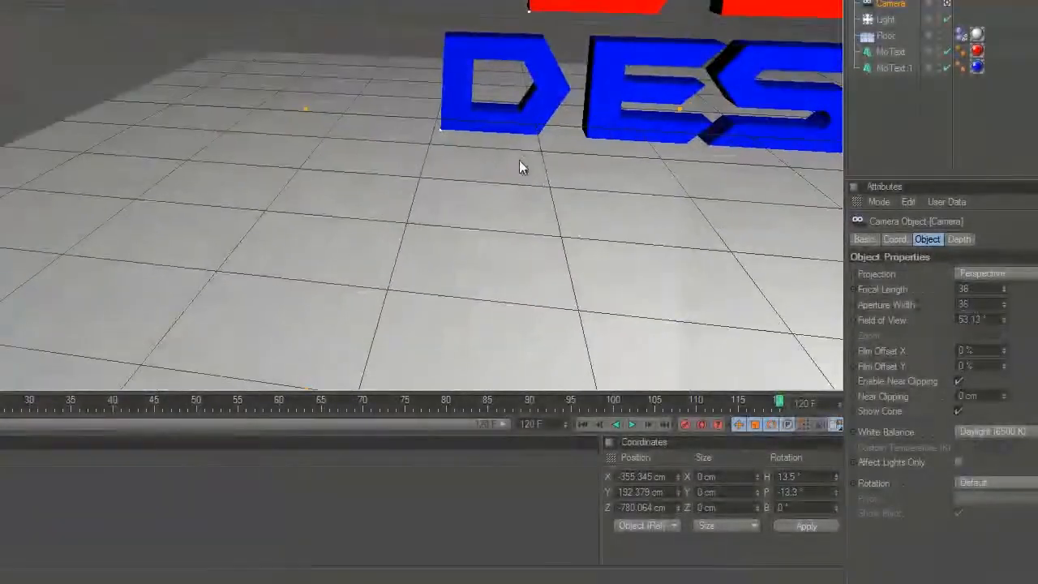
pyautogui.moveTo(518, 159); pyautogui.dragTo(547, 160)
pyautogui.moveTo(755, 336); pyautogui.dragTo(780, 368)
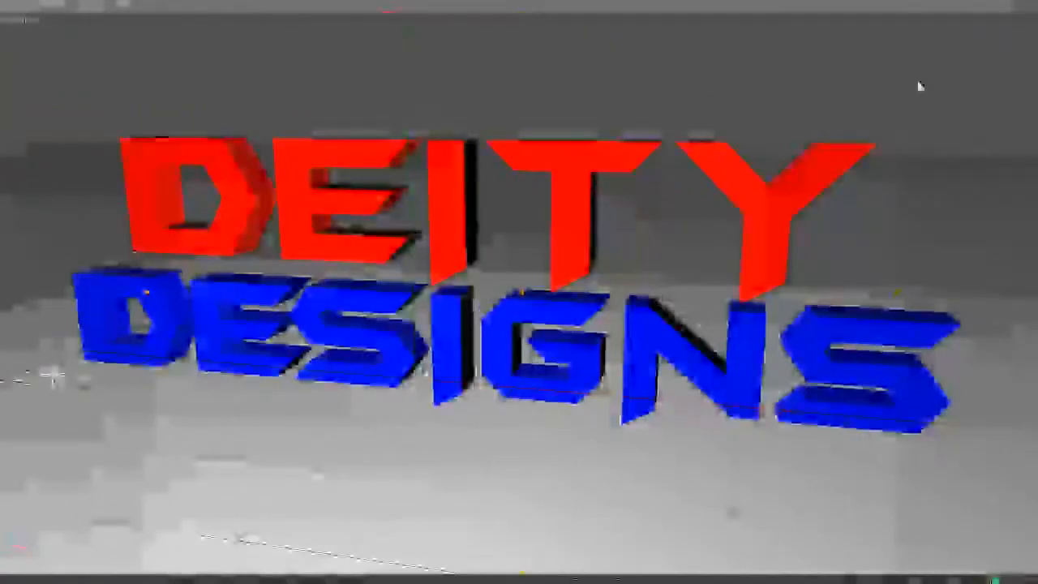
pyautogui.moveTo(1035, 5); pyautogui.dragTo(734, 350)
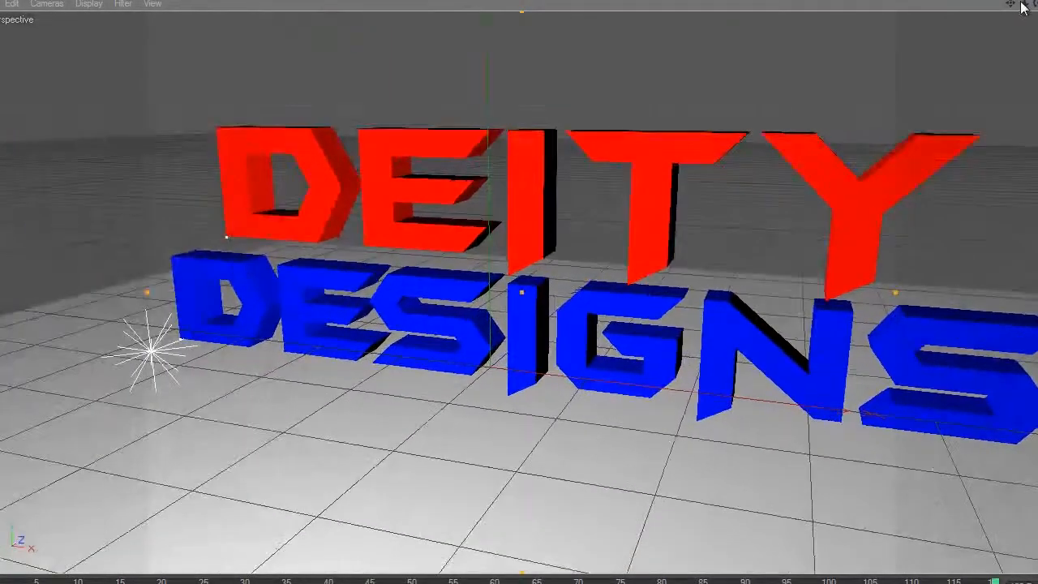
pyautogui.moveTo(1013, 8); pyautogui.dragTo(724, 346)
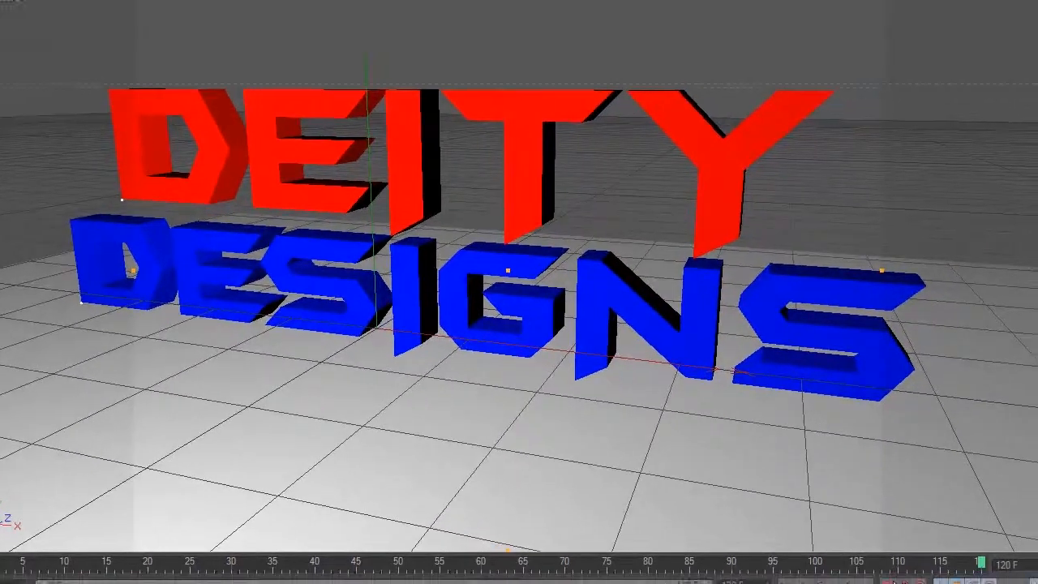
pyautogui.click(815, 471)
# Step: Review the camera move from the start and render a preview of the view at frame 87
pyautogui.moveTo(892, 433); pyautogui.dragTo(1, 429)
pyautogui.moveTo(56, 568); pyautogui.dragTo(3, 570)
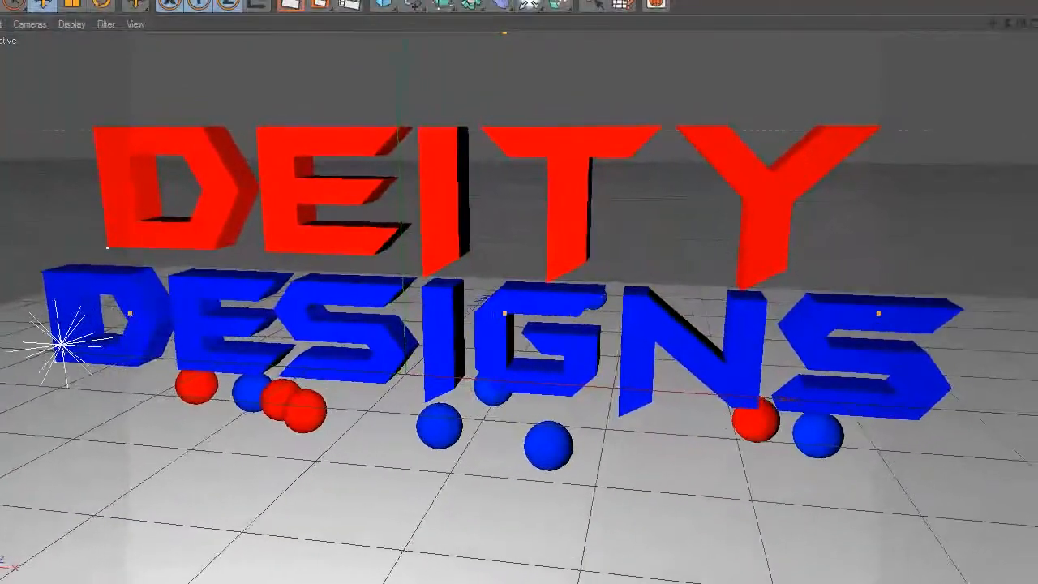
pyautogui.click(289, 5)
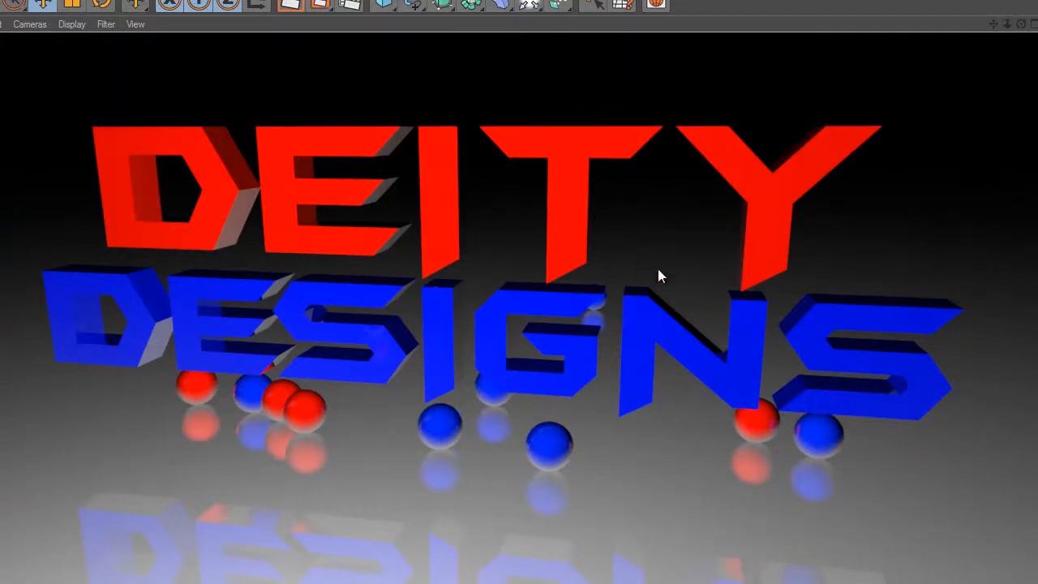
# Step: Set the render output to the HDV/HDTV 720 29.97 film/video preset
pyautogui.click(351, 6)
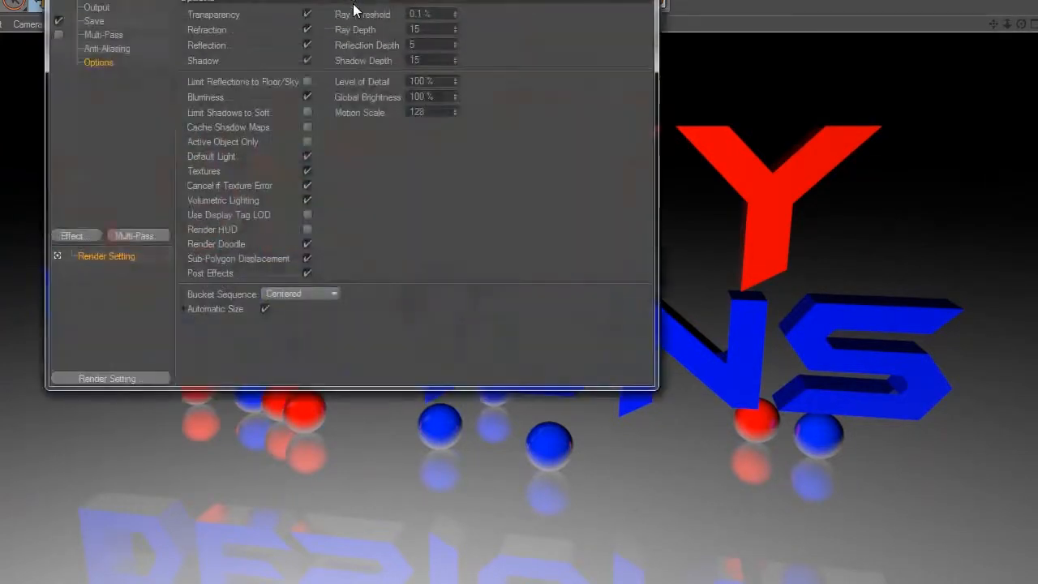
pyautogui.click(111, 3)
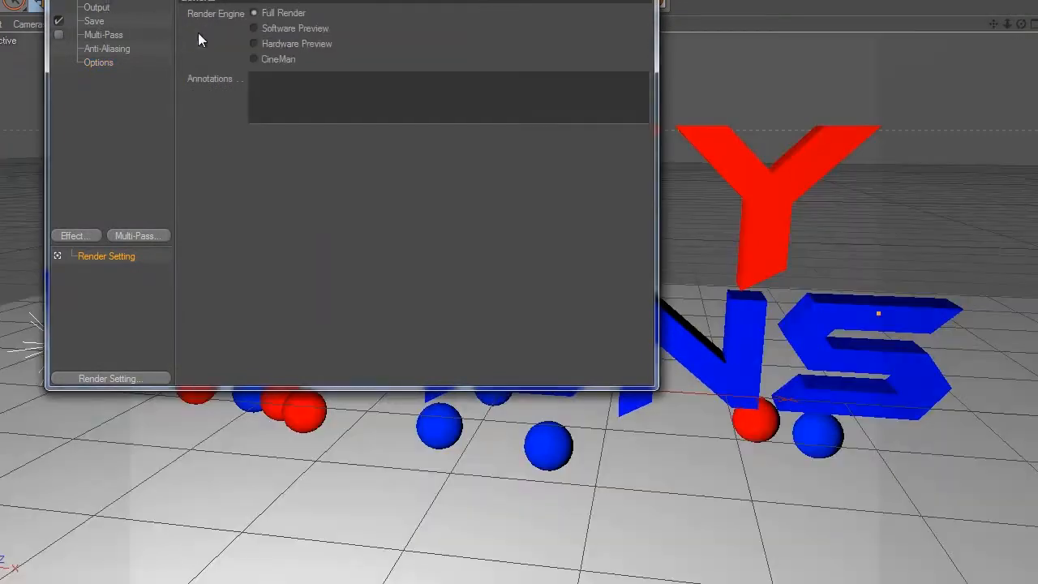
pyautogui.click(106, 11)
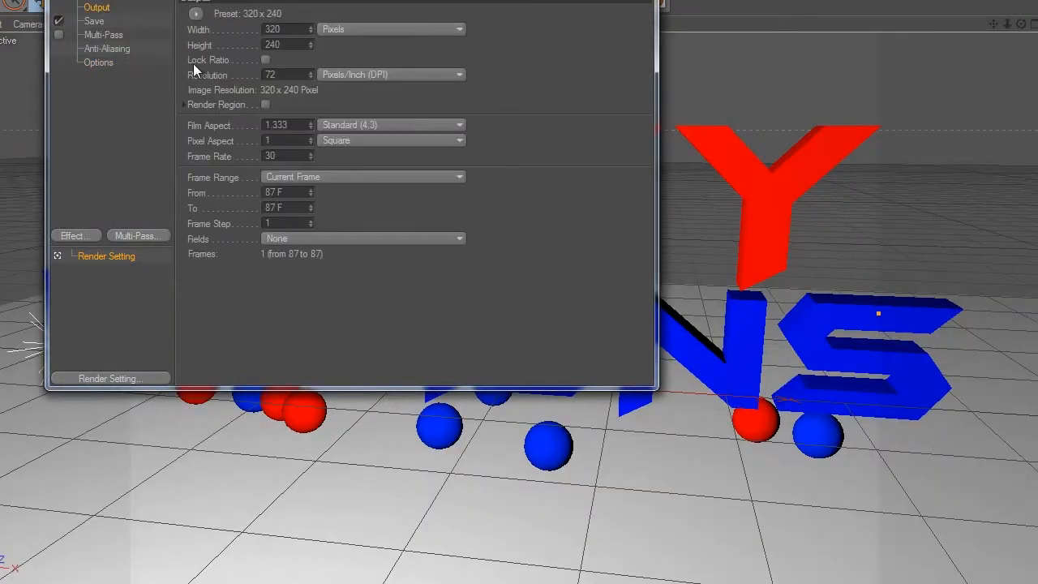
pyautogui.click(195, 13)
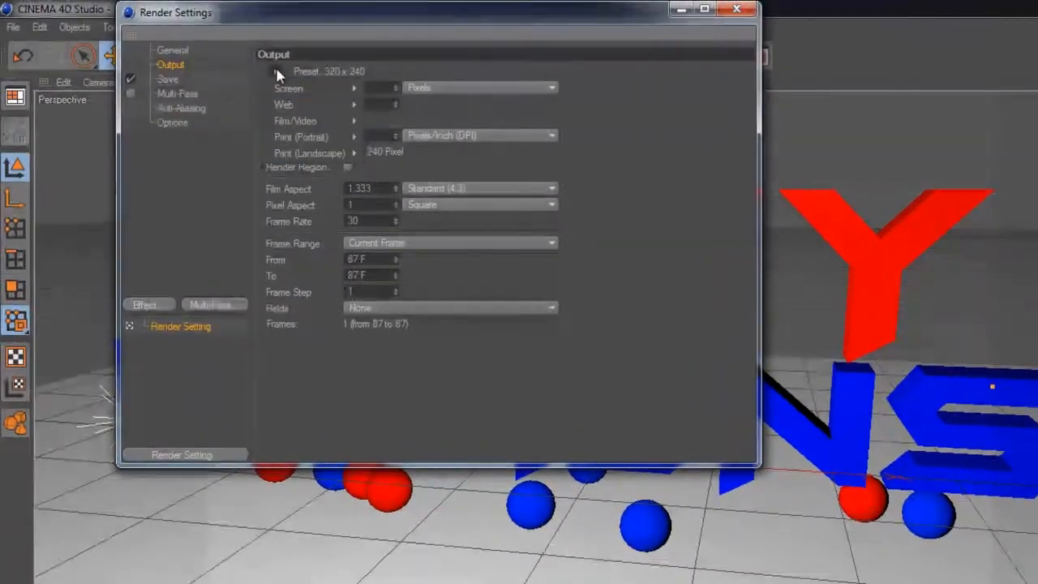
pyautogui.moveTo(311, 122)
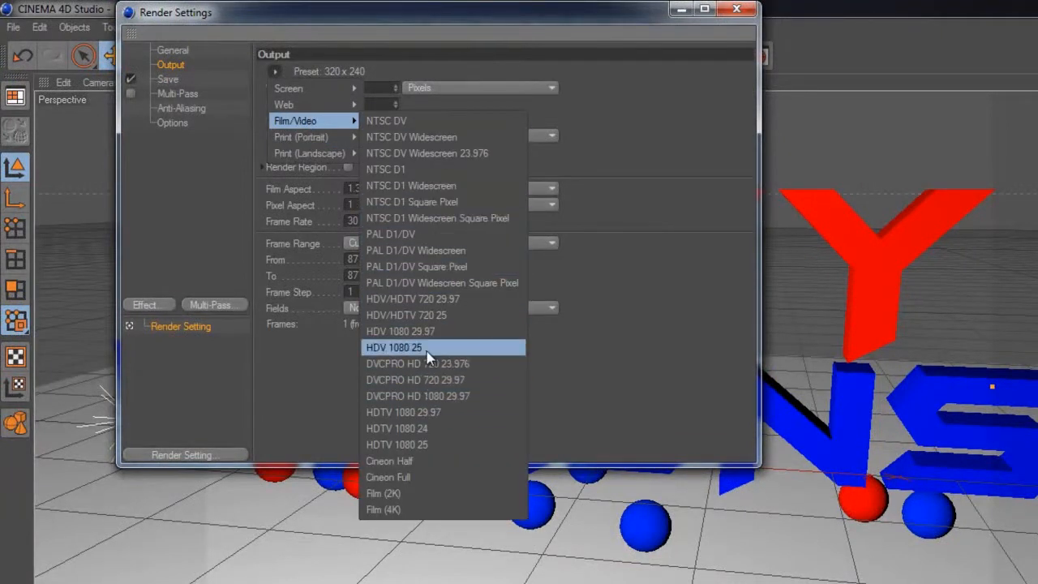
pyautogui.click(449, 300)
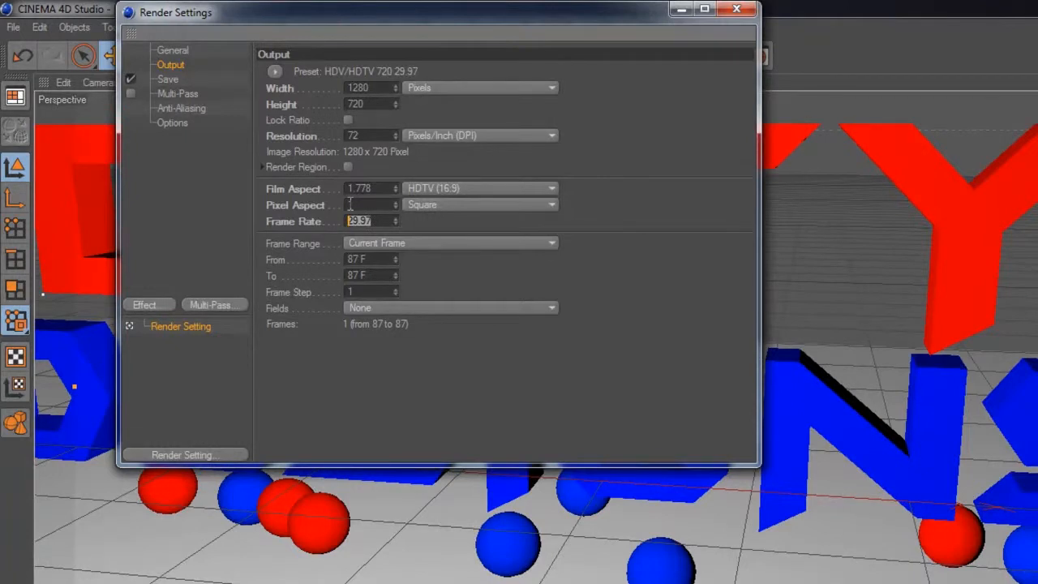
# Step: Set the render output's frame rate to 30 and its frame range to All Frames
pyautogui.press('Return')
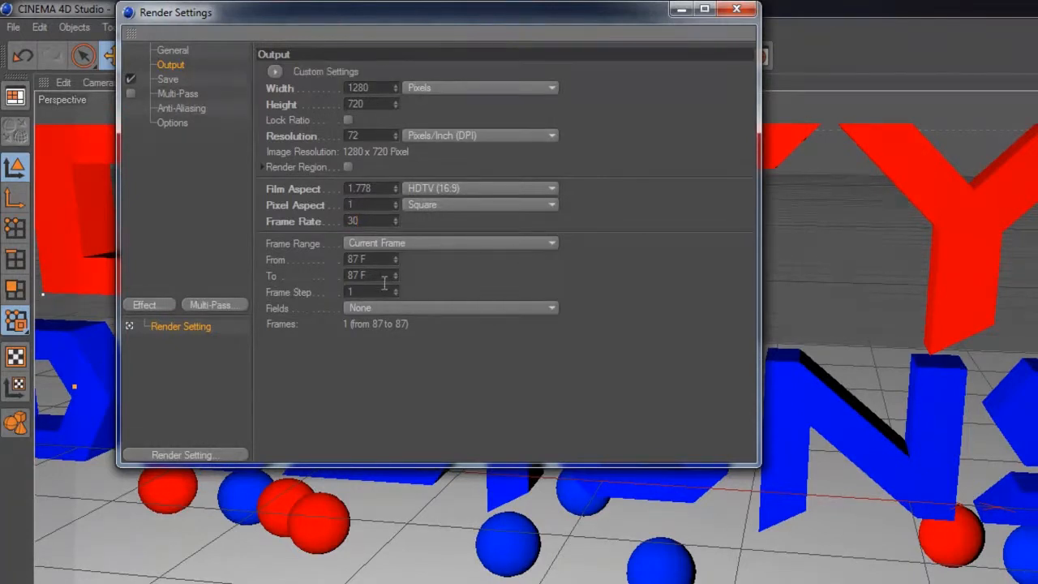
pyautogui.click(397, 244)
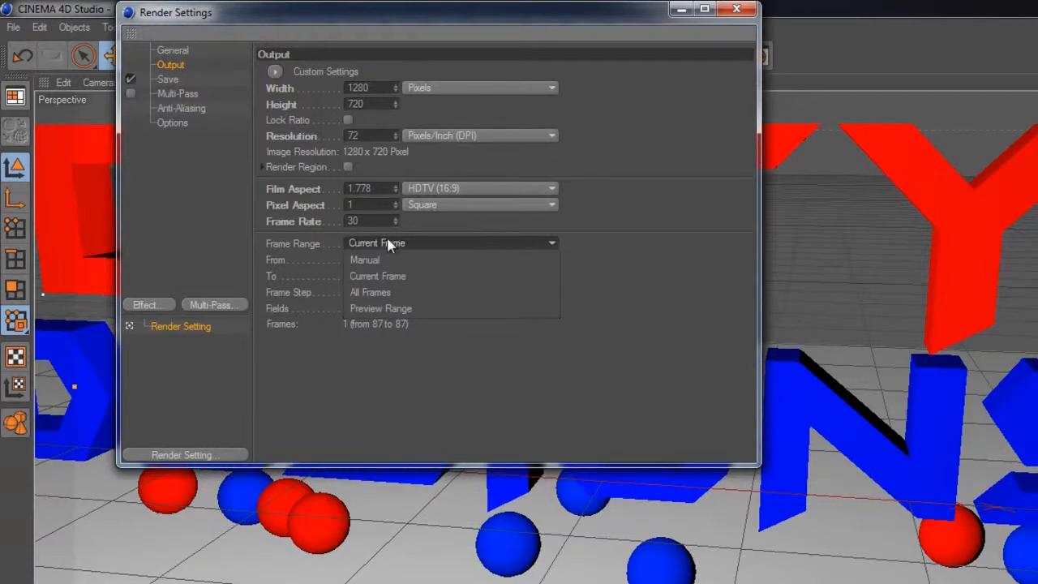
pyautogui.click(381, 292)
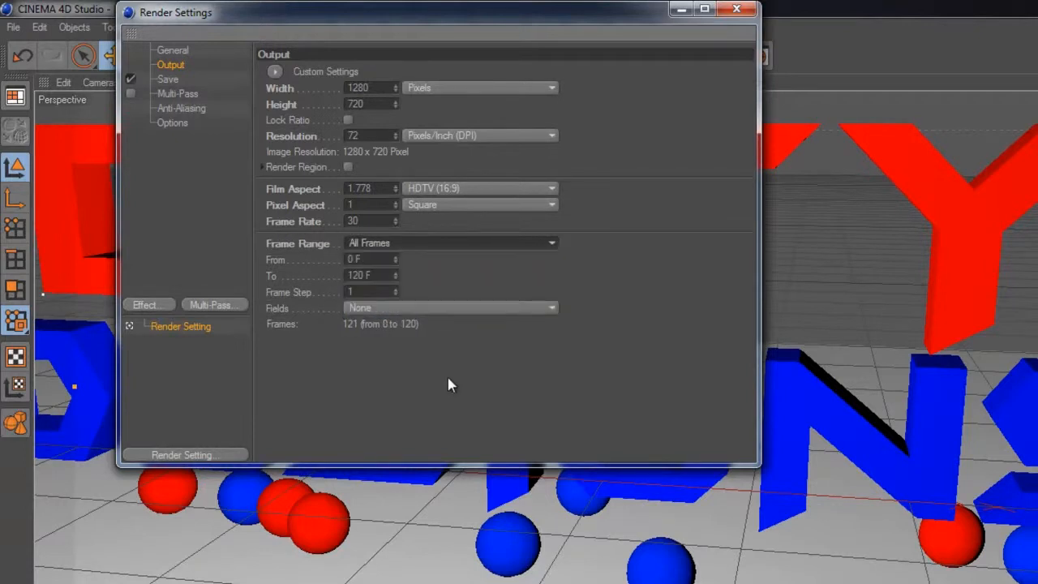
# Step: Set the render's save format to QuickTime Movie with H.264 compression
pyautogui.click(178, 80)
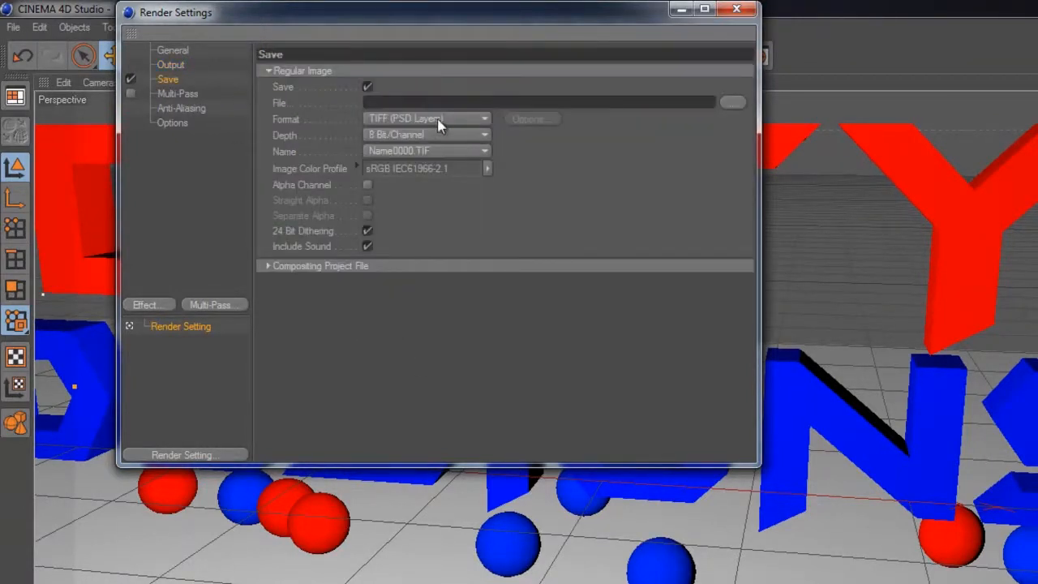
pyautogui.click(482, 120)
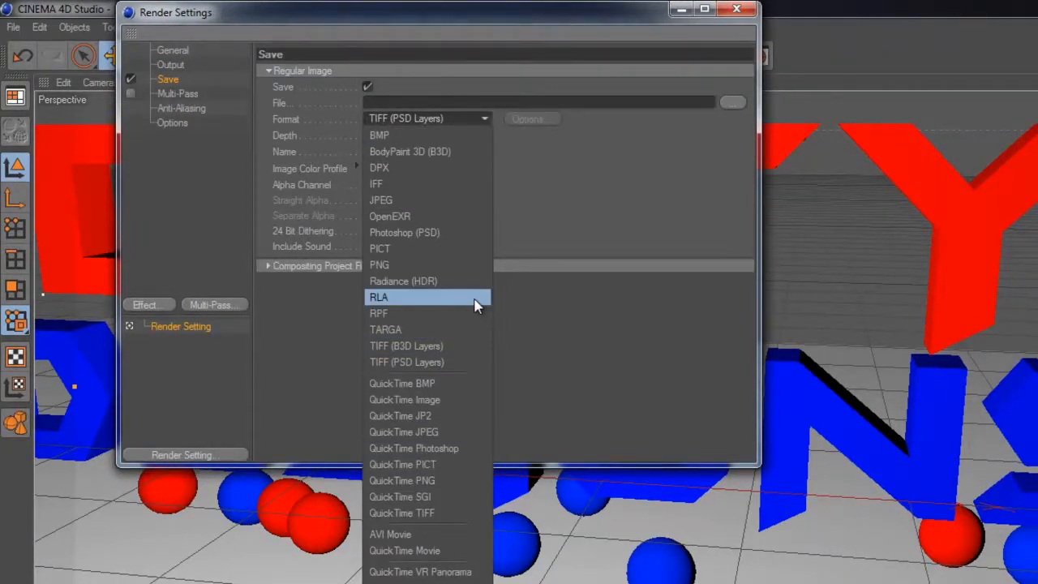
pyautogui.click(427, 552)
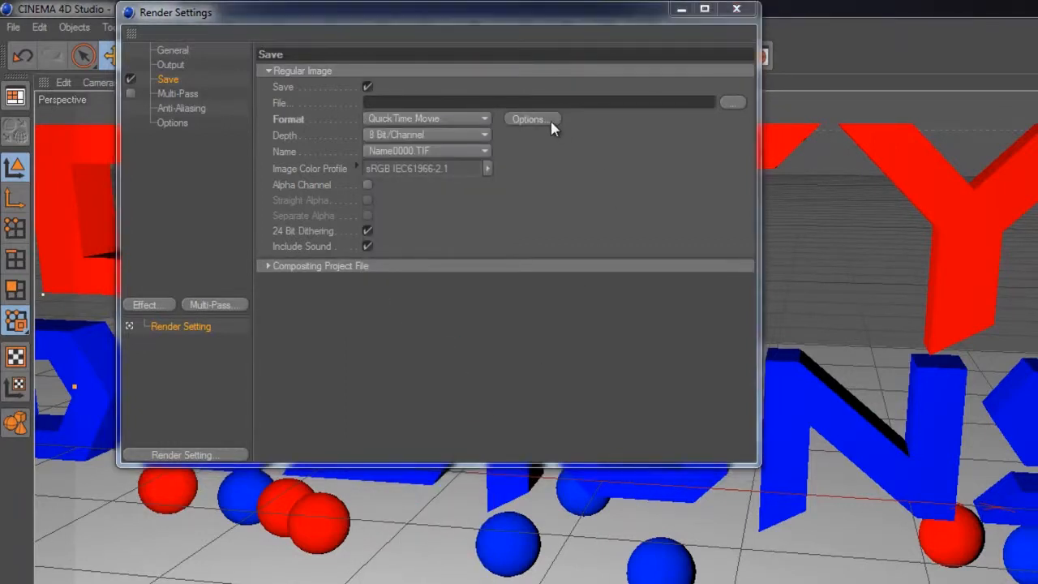
pyautogui.click(550, 122)
pyautogui.click(743, 185)
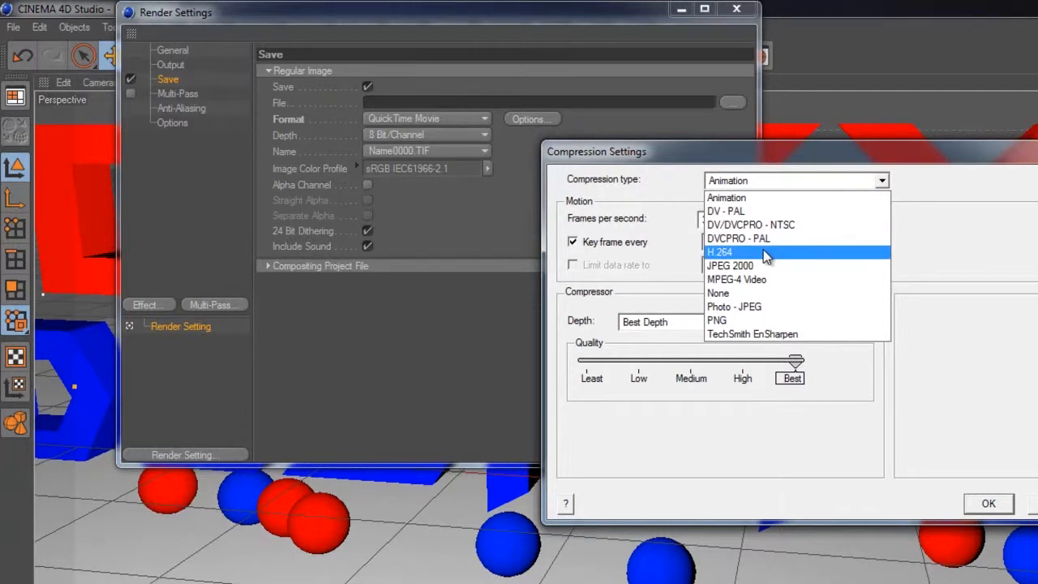
pyautogui.click(764, 253)
pyautogui.click(987, 503)
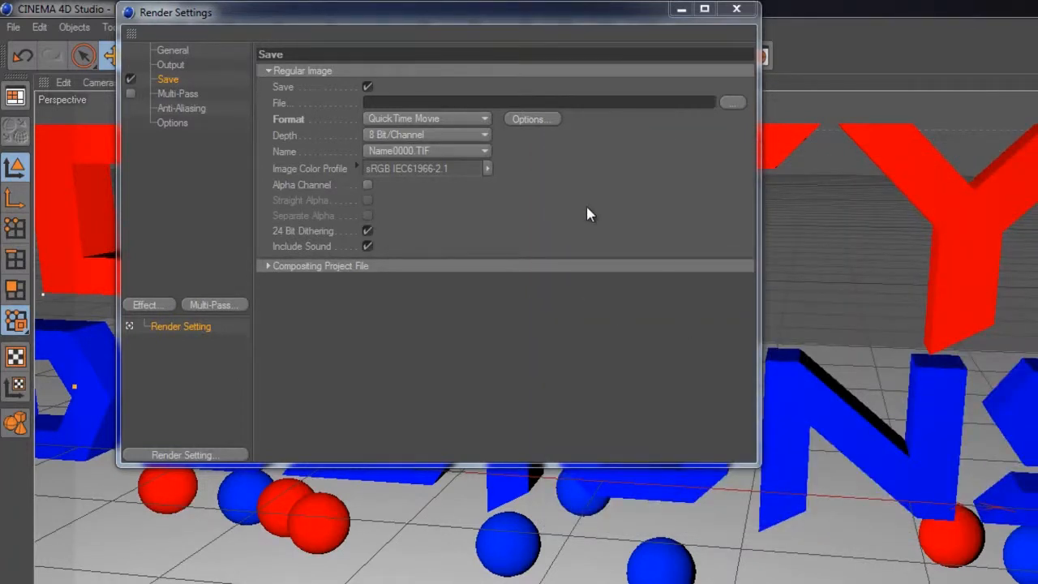
# Step: Set the render's output file to A1 in the productions\deitydesigns folder on the X: disk
pyautogui.click(734, 103)
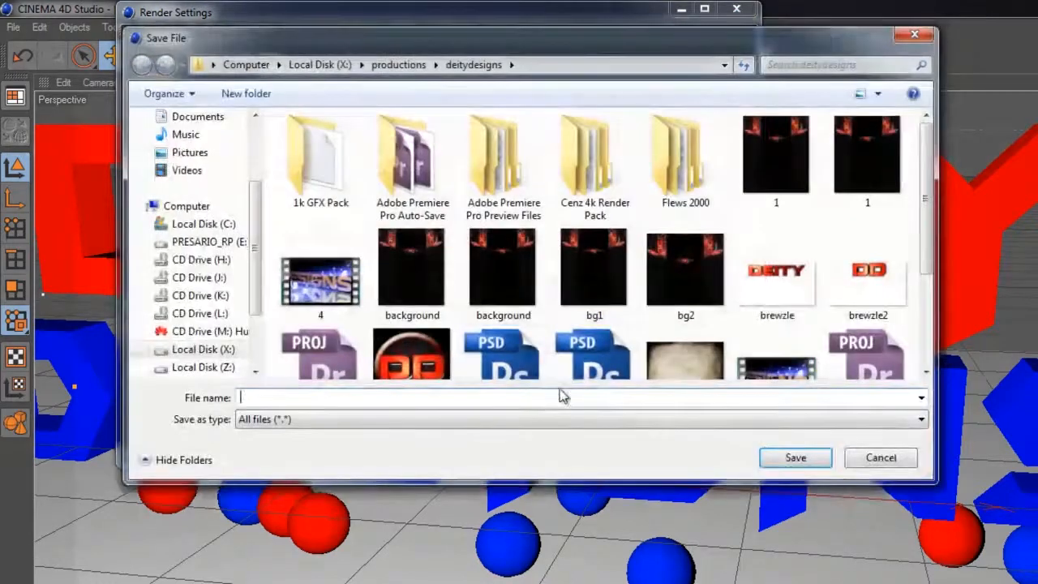
pyautogui.write('A1')
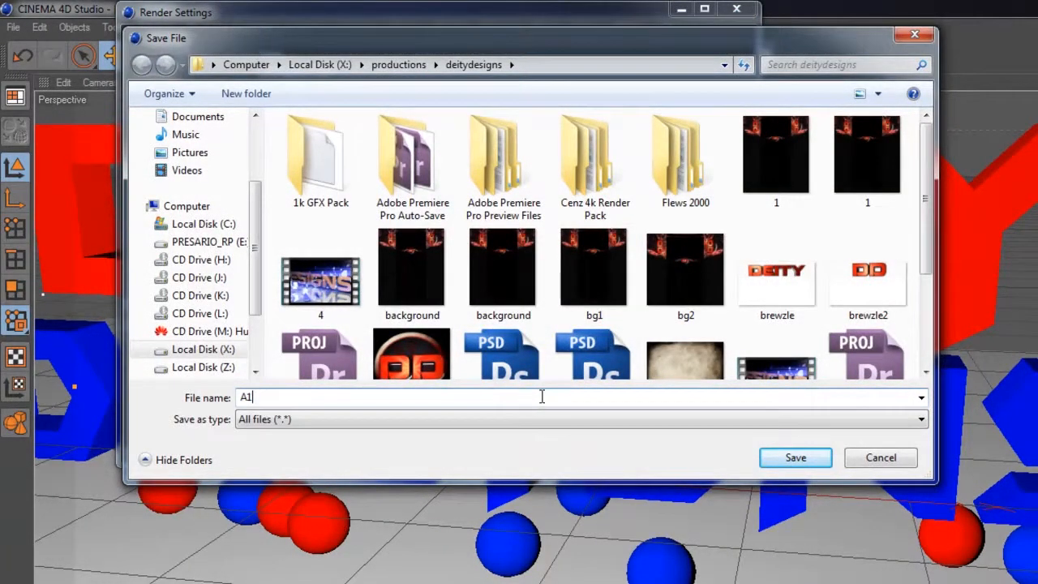
pyautogui.click(795, 457)
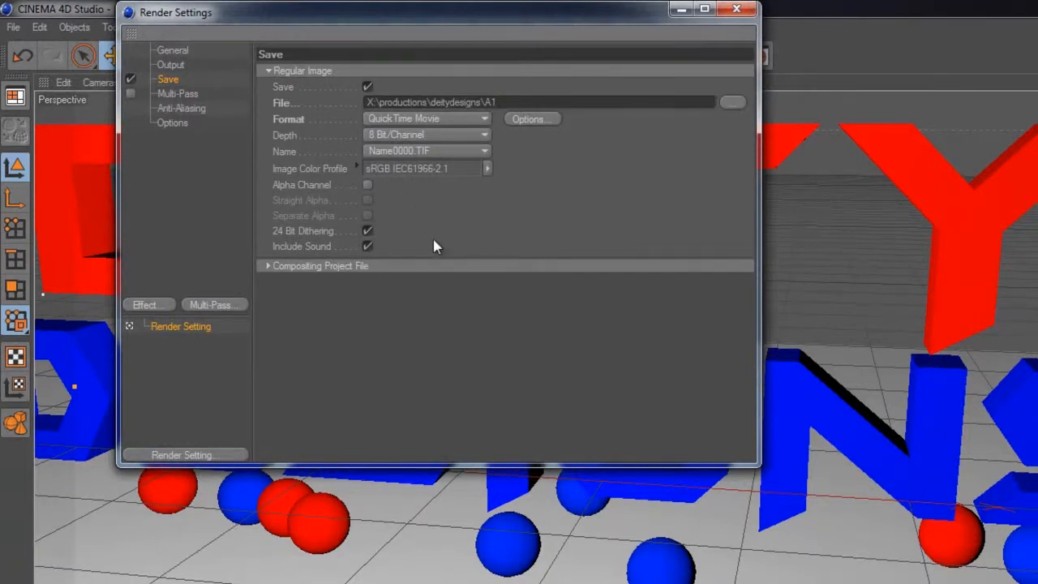
# Step: Set the render's anti-aliasing to Best with a maximum level of 2x2
pyautogui.click(186, 93)
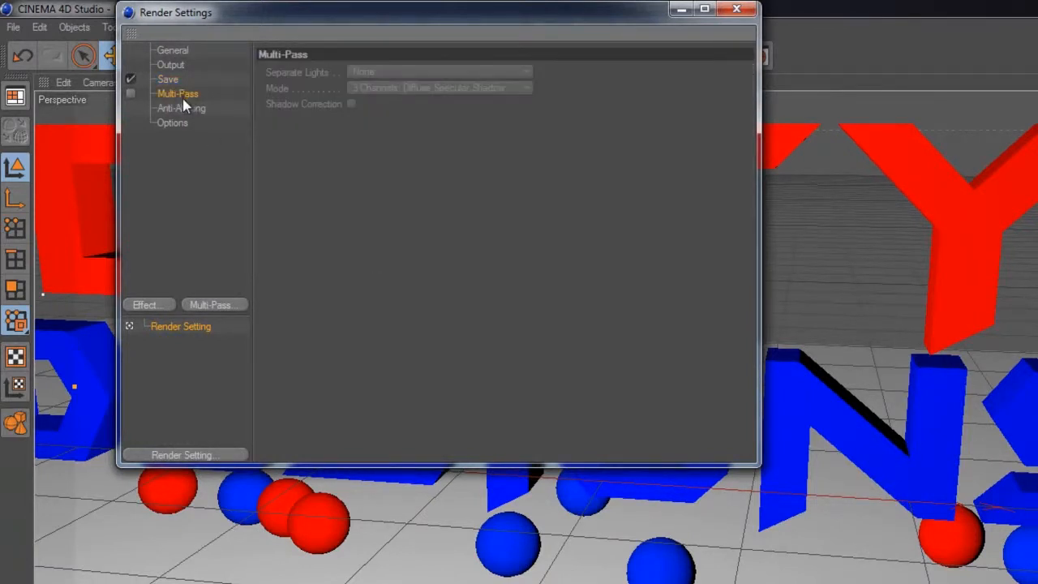
pyautogui.click(182, 108)
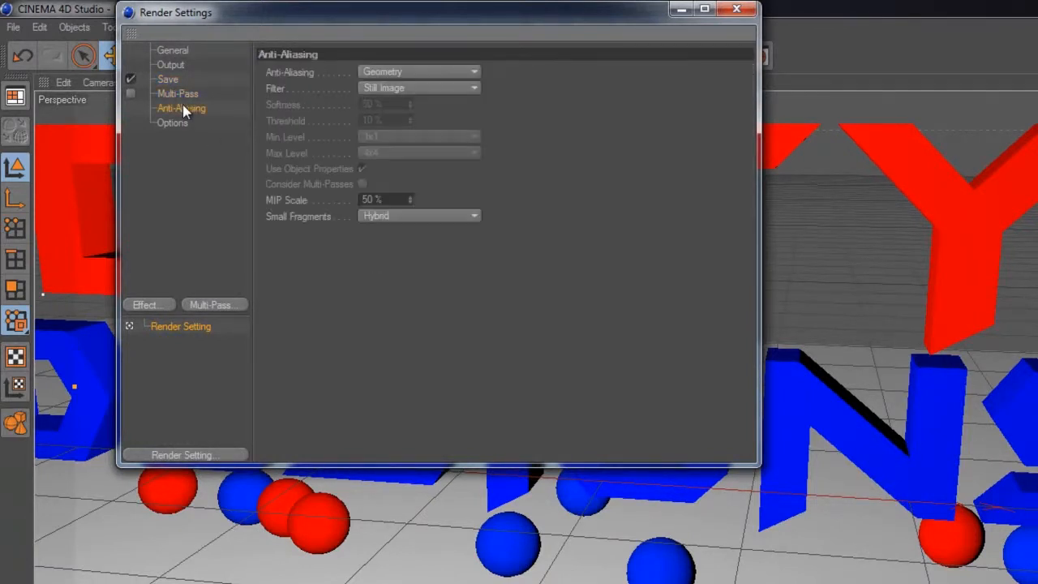
pyautogui.click(400, 72)
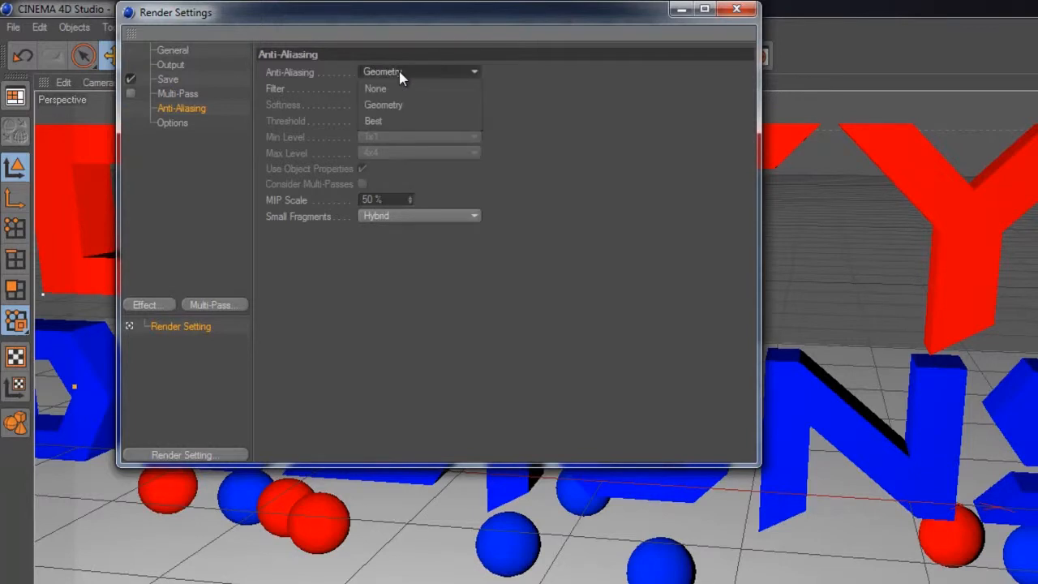
pyautogui.click(397, 120)
pyautogui.click(409, 153)
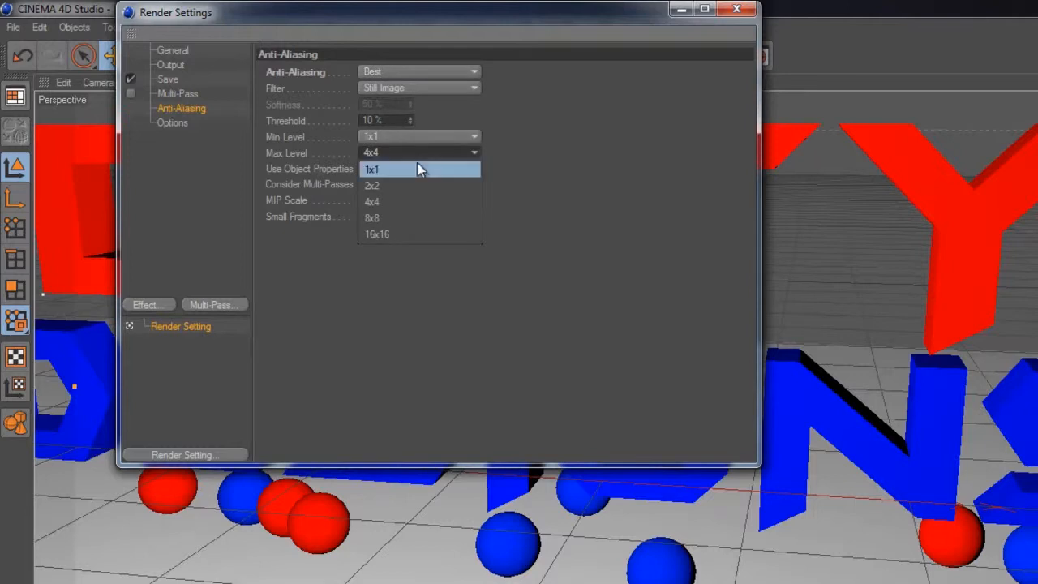
pyautogui.click(406, 185)
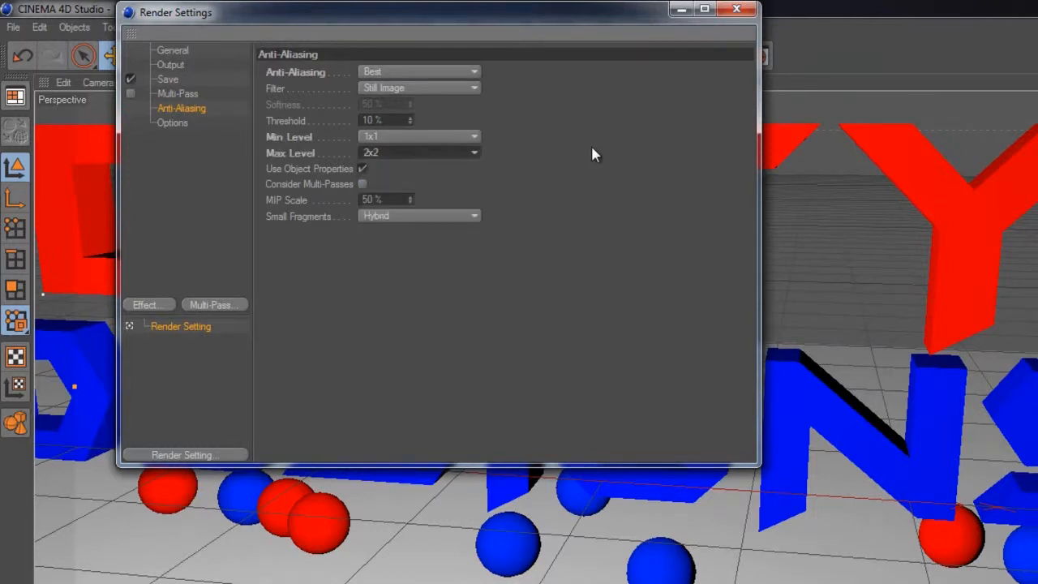
pyautogui.click(387, 154)
pyautogui.click(398, 202)
pyautogui.click(467, 156)
pyautogui.click(412, 183)
# Step: Check the remaining render options and render engine, then render the animation to the Picture Viewer
pyautogui.click(166, 122)
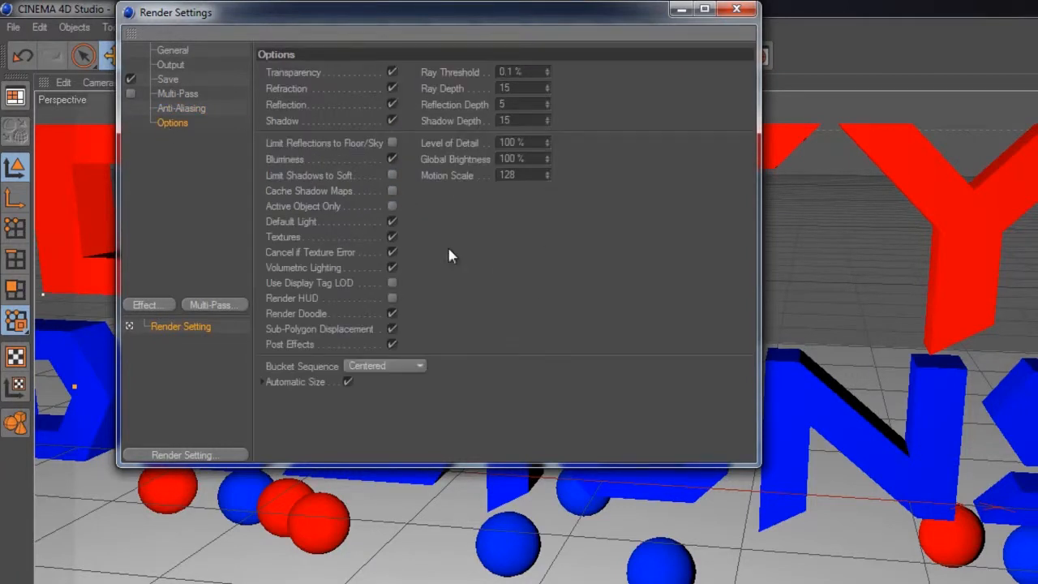
pyautogui.click(175, 52)
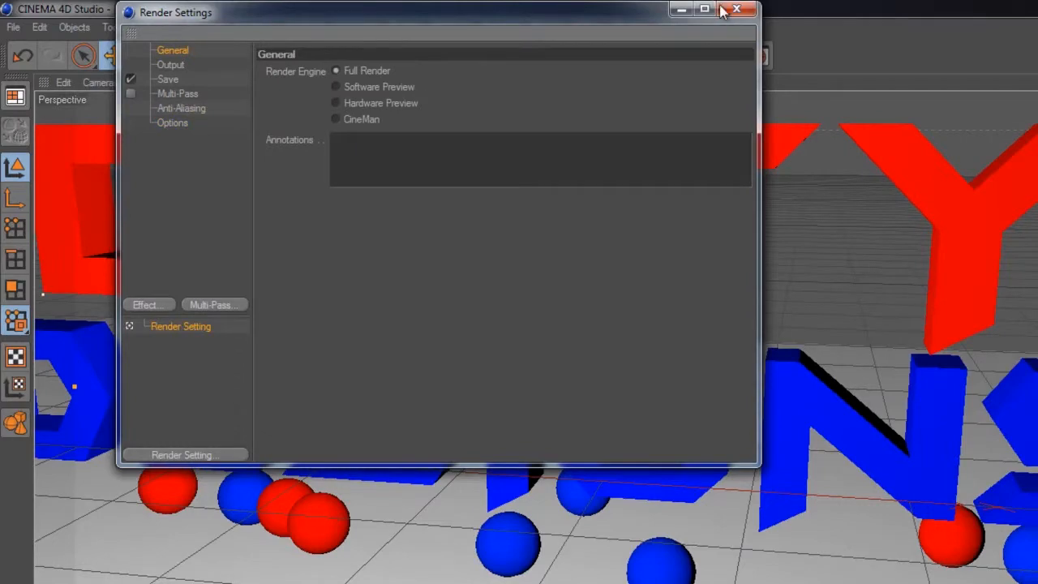
pyautogui.click(736, 9)
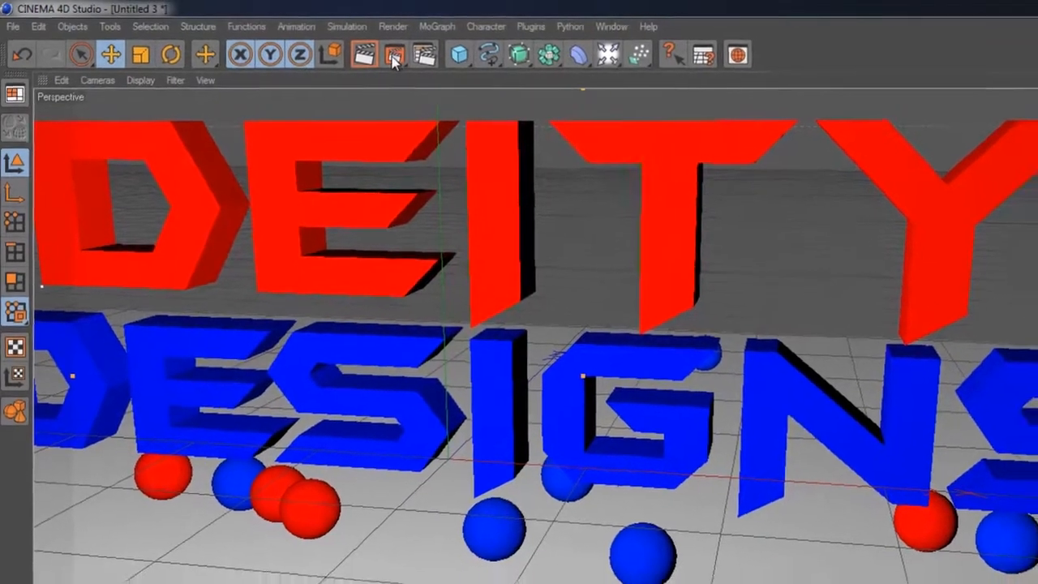
pyautogui.click(393, 55)
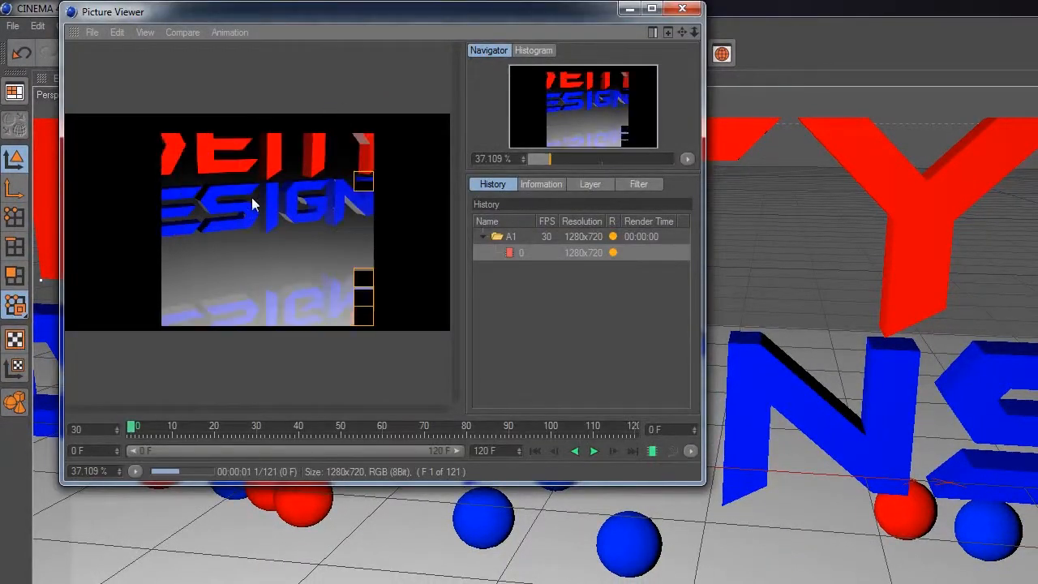